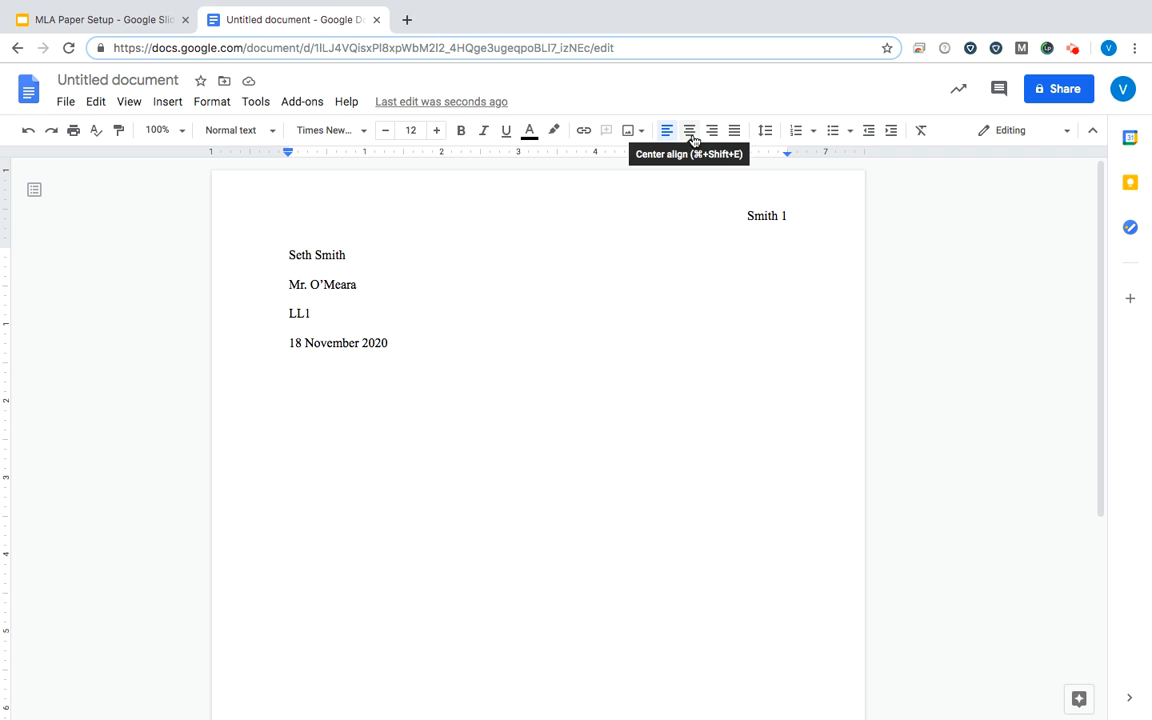
# Step: Add the centred title "Risky Business for the Sniper" below the date and start a left-aligned line under it
pyautogui.click(690, 133)
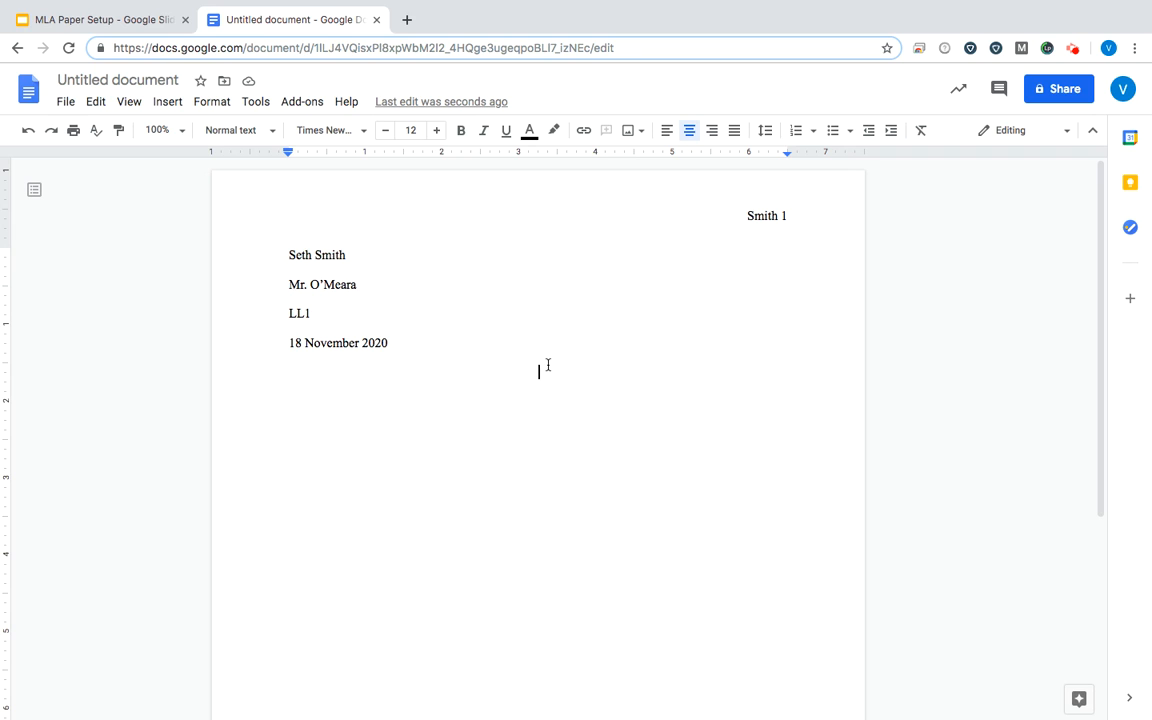
pyautogui.write('Risky Business for the S')
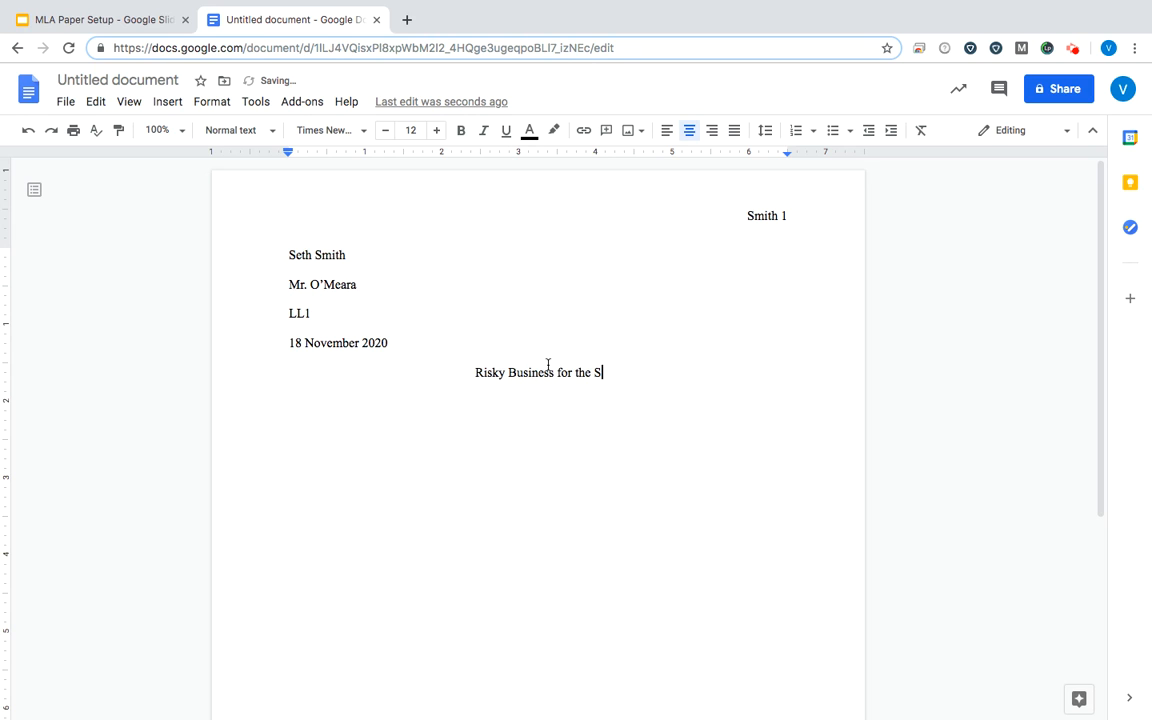
pyautogui.write('niper')
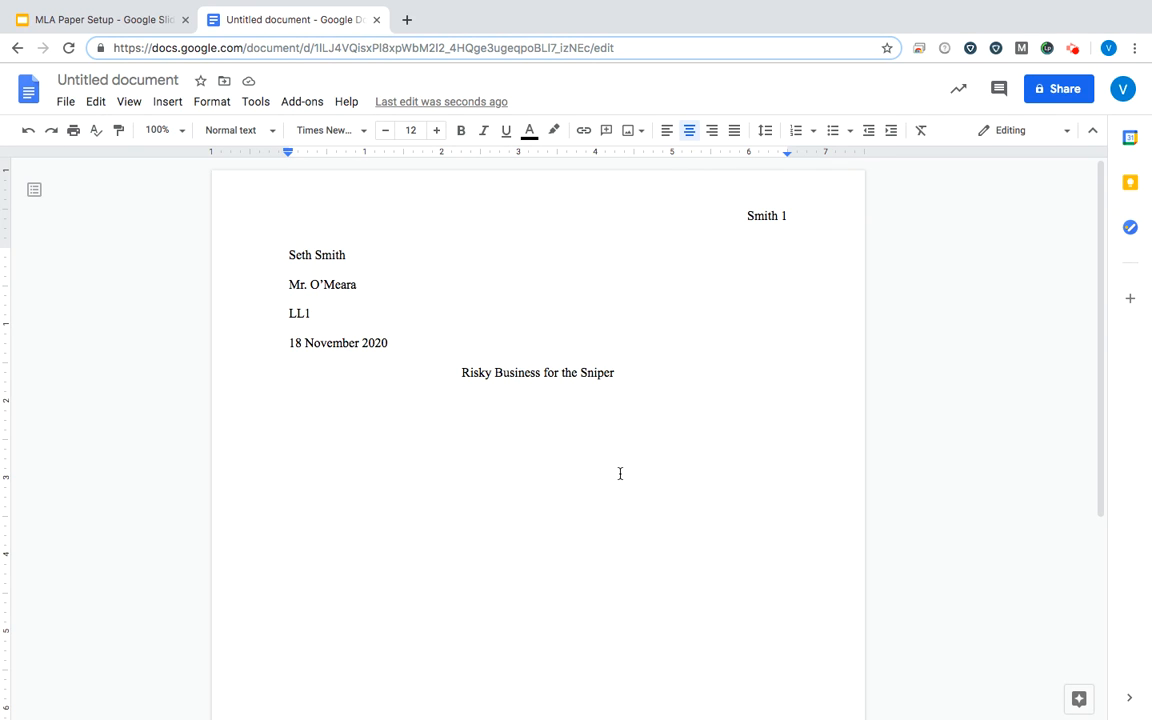
pyautogui.press('Return')
pyautogui.click(667, 134)
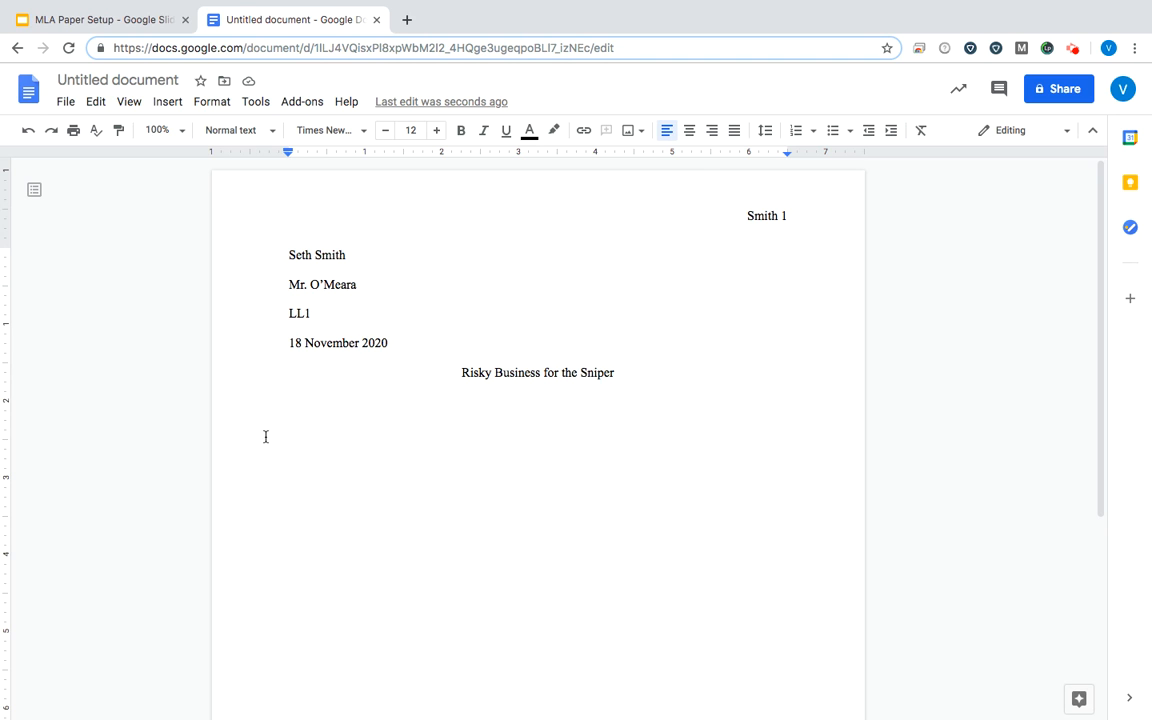
# Step: Switch to the MLA Paper Setup presentation in Google Slides and read the "First paragraph" slide
pyautogui.click(131, 16)
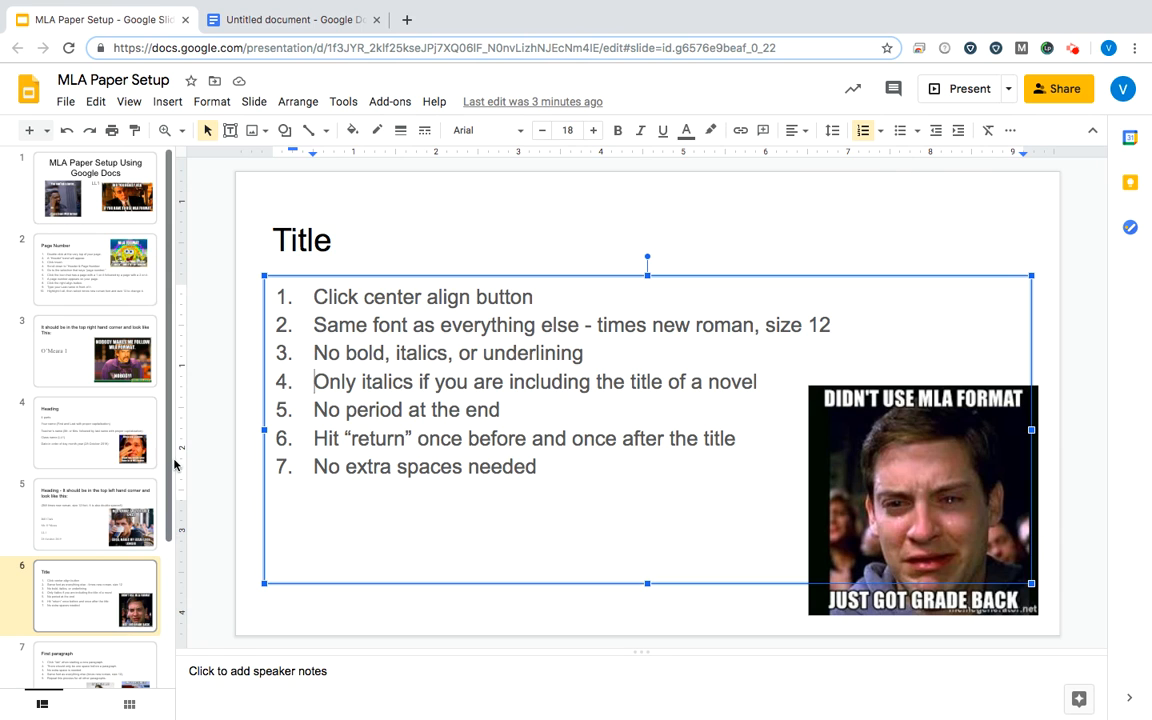
pyautogui.scroll(-3, 110, 465)
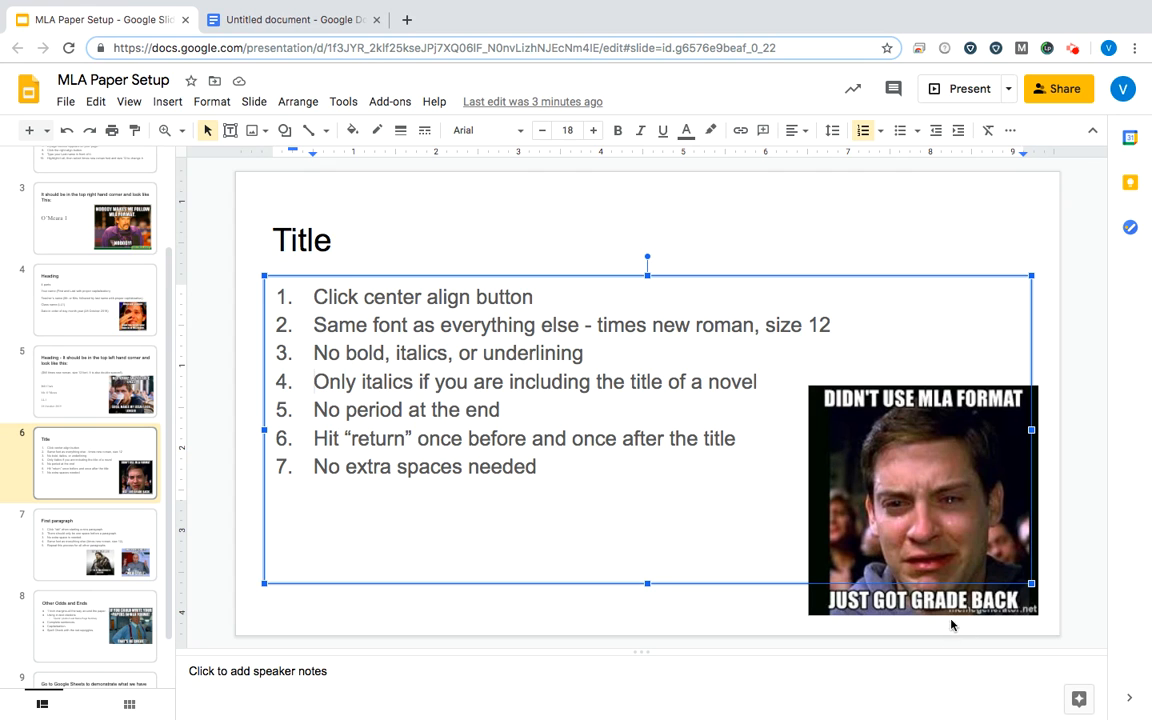
pyautogui.click(118, 541)
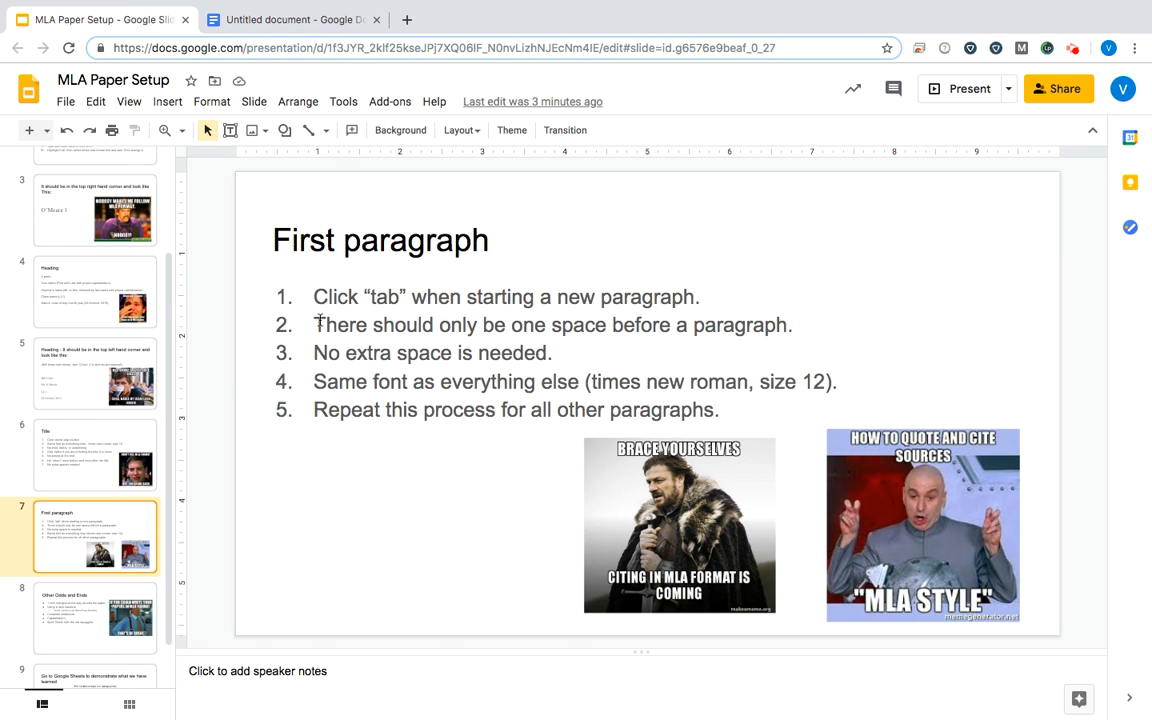
# Step: Return to the Google Docs paper and indent the line below the title by one tab
pyautogui.click(309, 20)
pyautogui.click(391, 398)
pyautogui.press('Tab')
pyautogui.press('BackSpace')
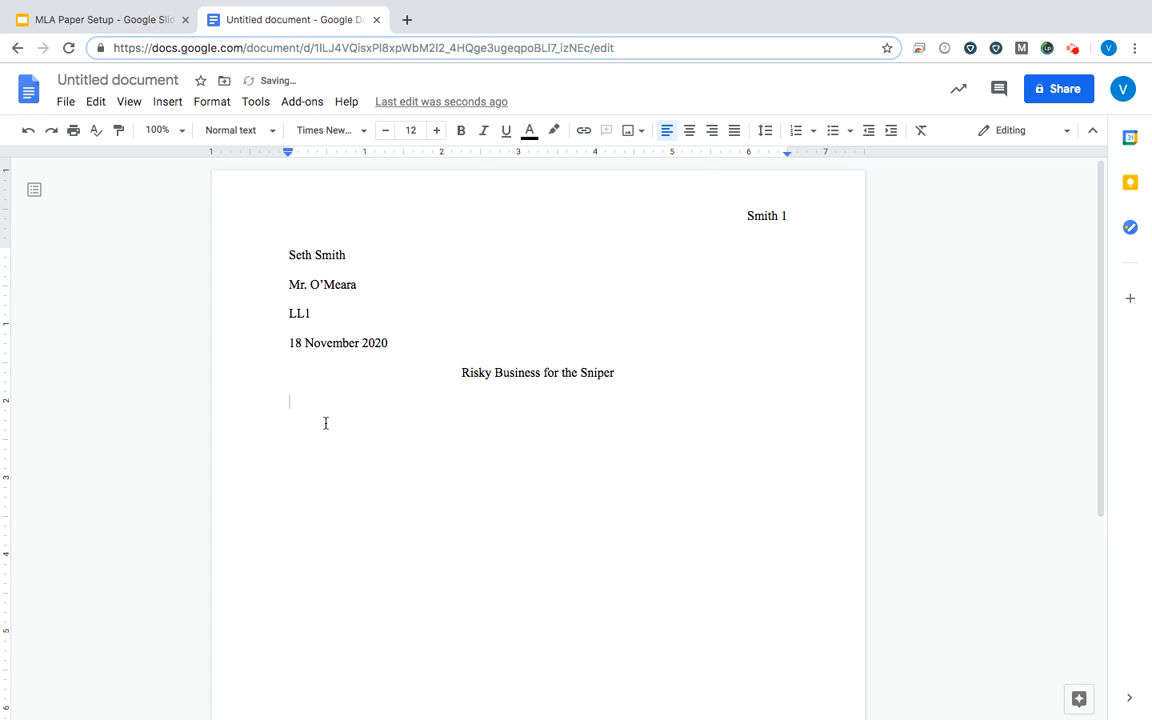
pyautogui.press('Tab')
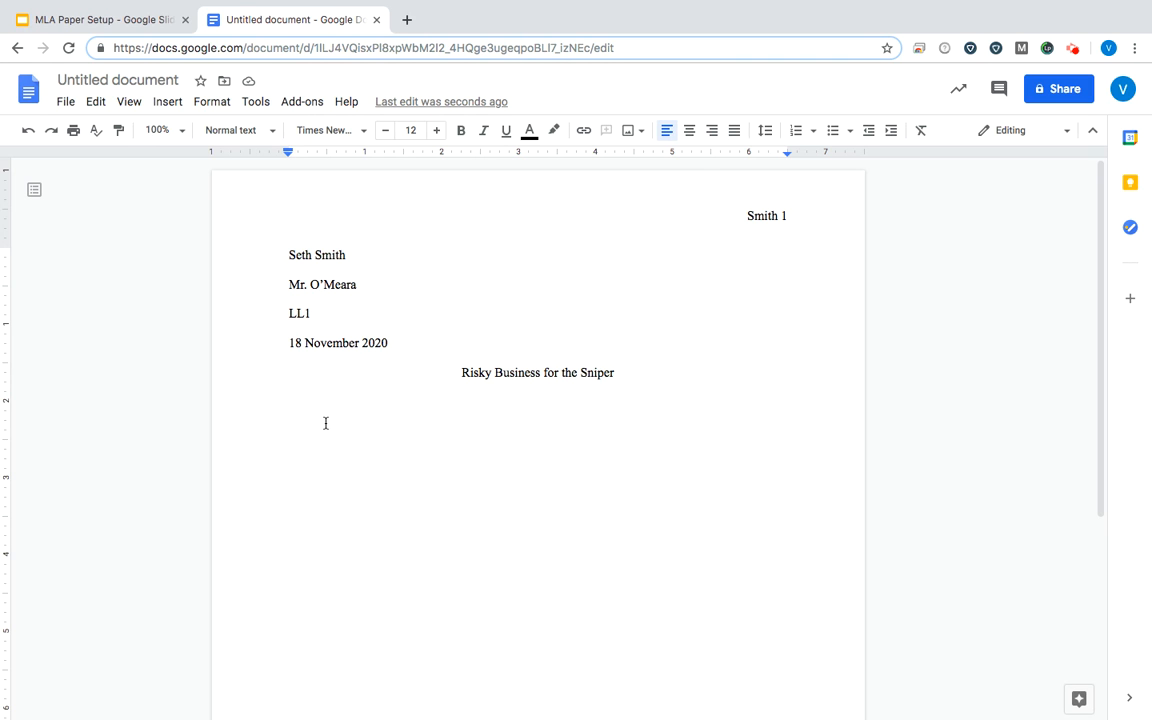
# Step: Compare the document with the "First paragraph" slide in the MLA Paper Setup presentation and open the "Other Odds and Ends" slide
pyautogui.click(70, 20)
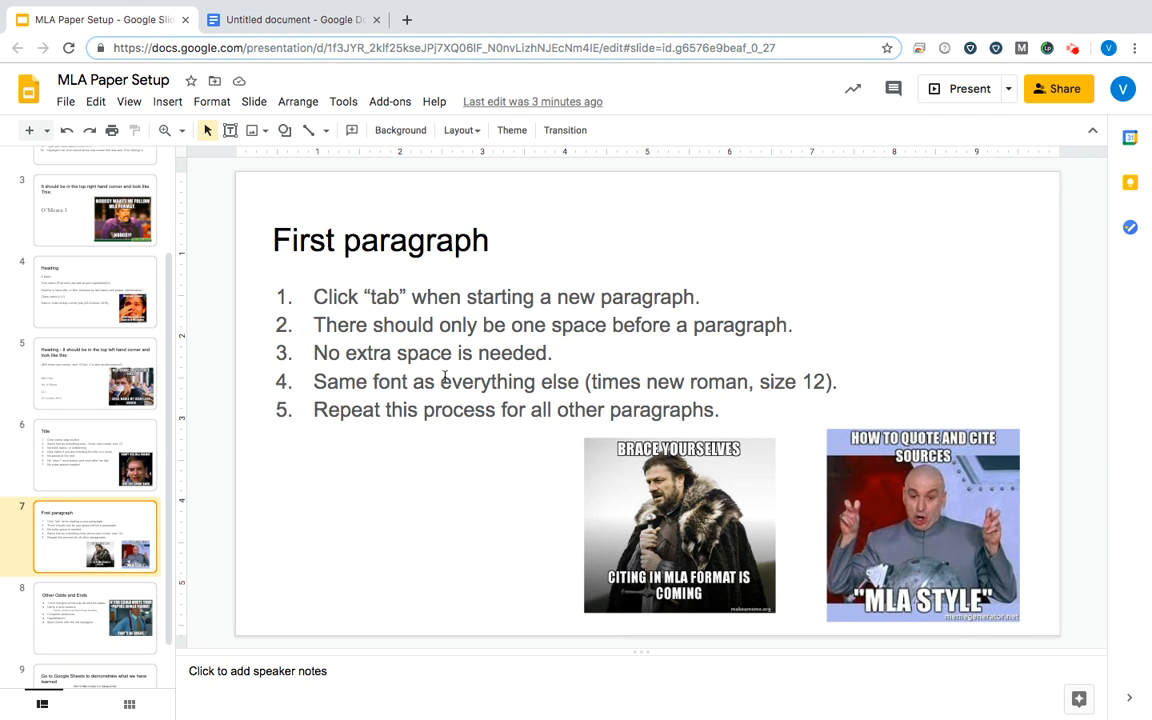
pyautogui.click(283, 22)
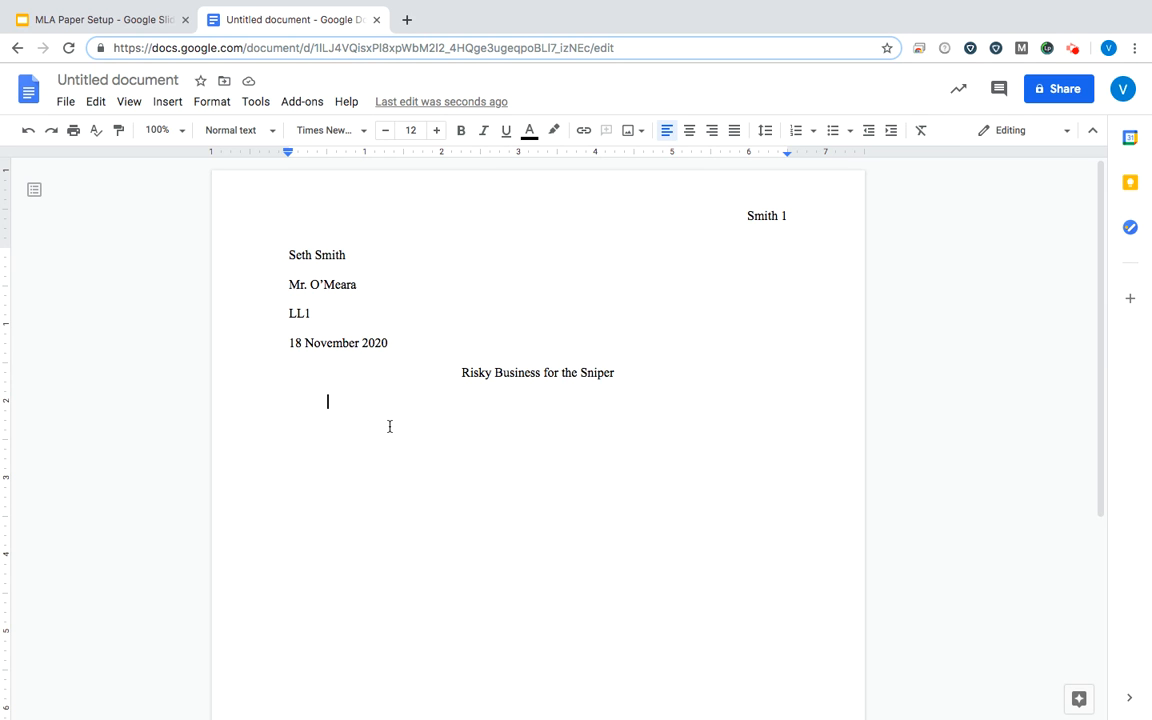
pyautogui.click(128, 22)
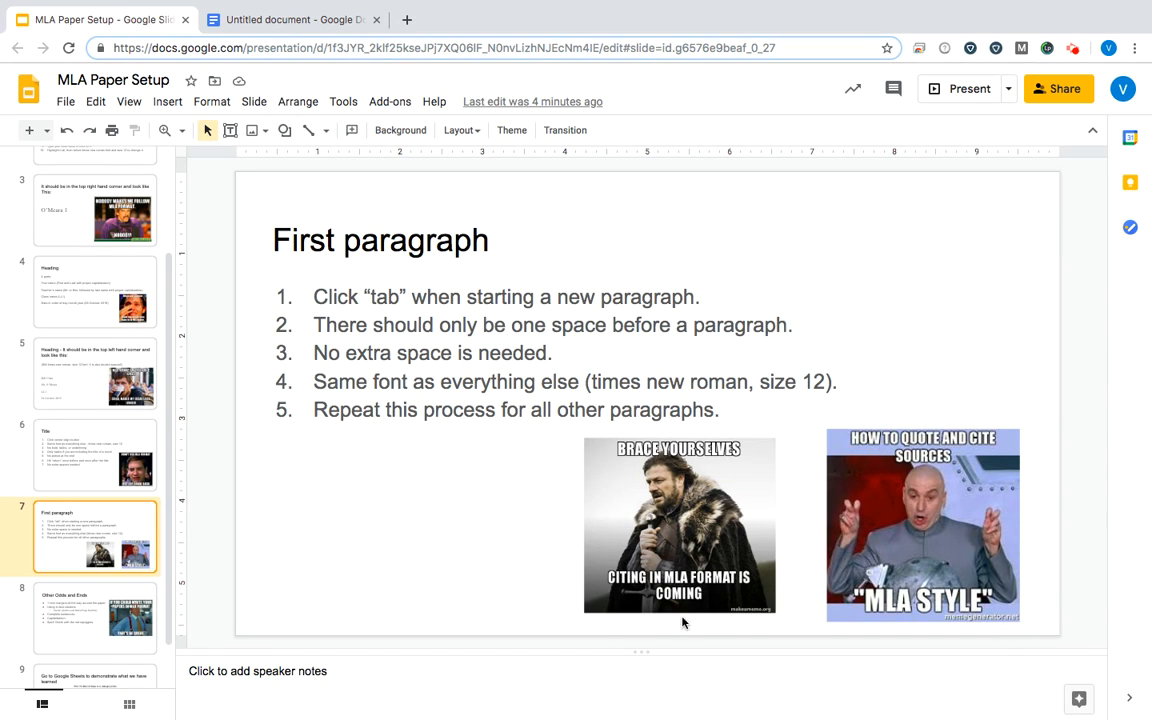
pyautogui.click(40, 600)
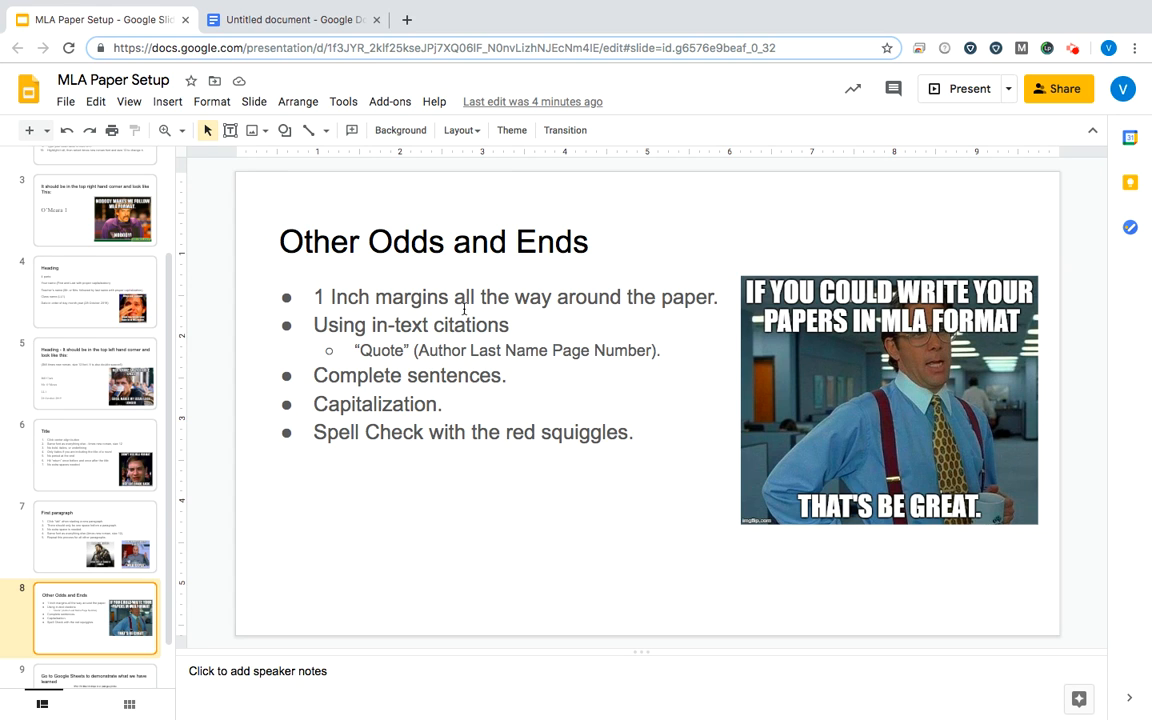
# Step: Check the paper's margins in the page setup of the Google Docs document and accept the settings
pyautogui.click(292, 22)
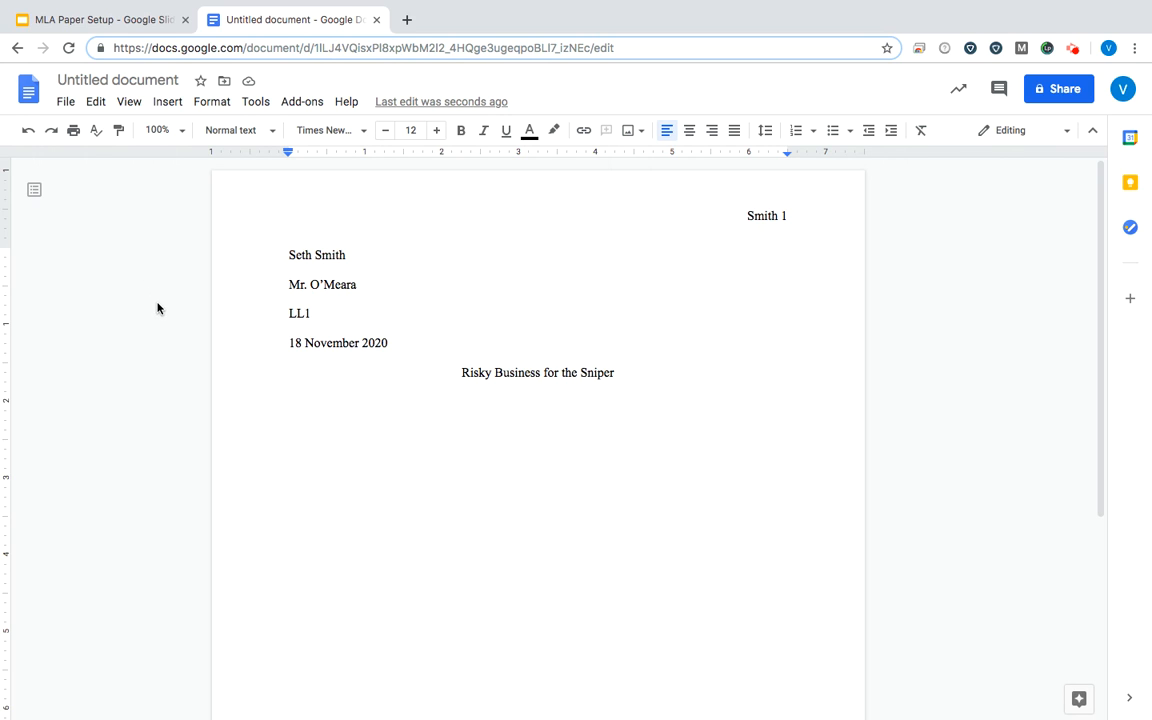
pyautogui.click(65, 103)
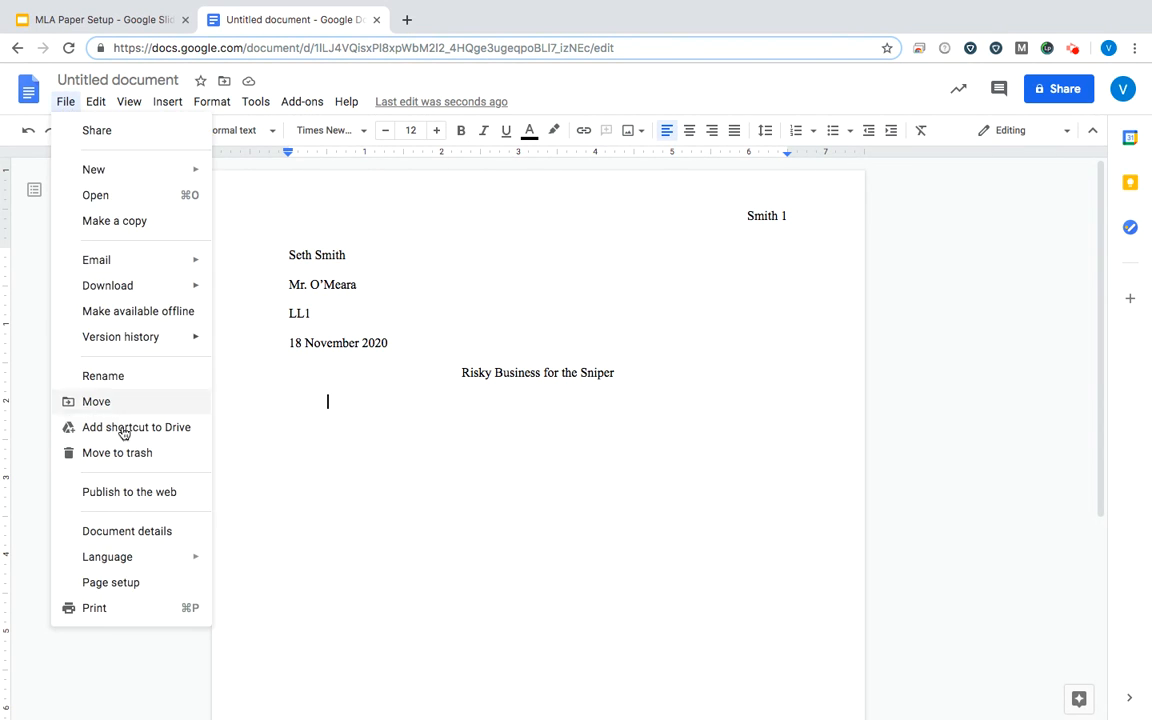
pyautogui.click(111, 583)
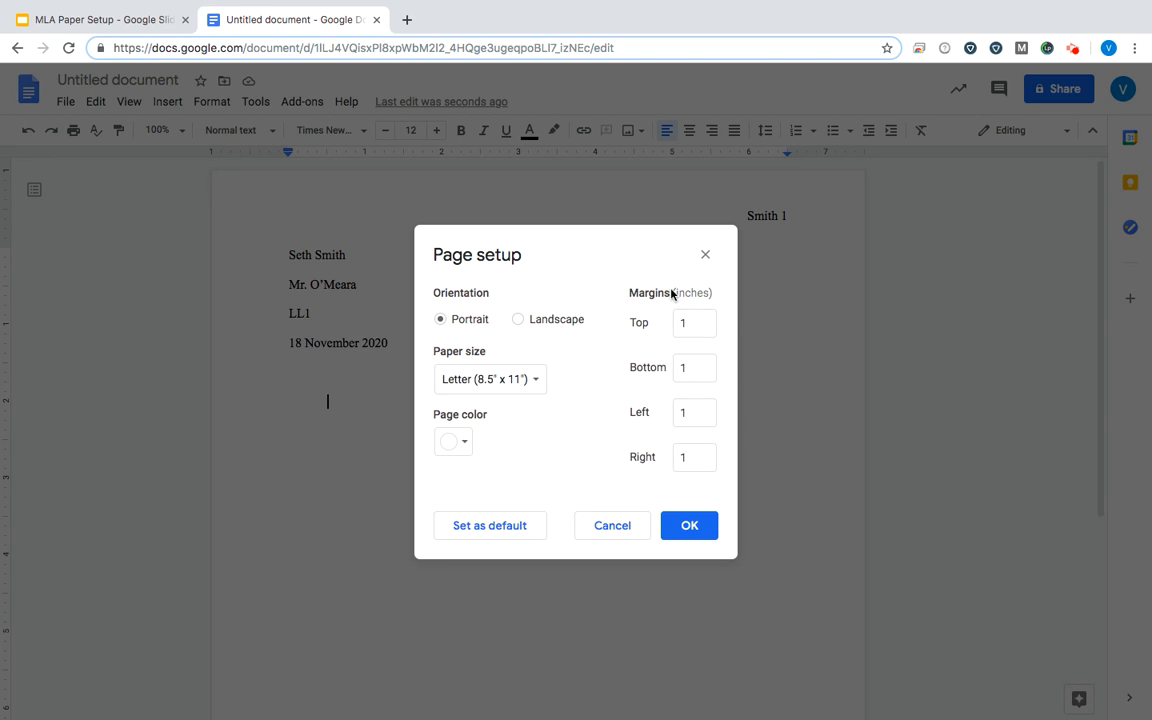
pyautogui.click(680, 529)
# Step: Examine the in-text citation format and the complete sentences rule on the "Other Odds and Ends" slide in Google Slides
pyautogui.click(121, 20)
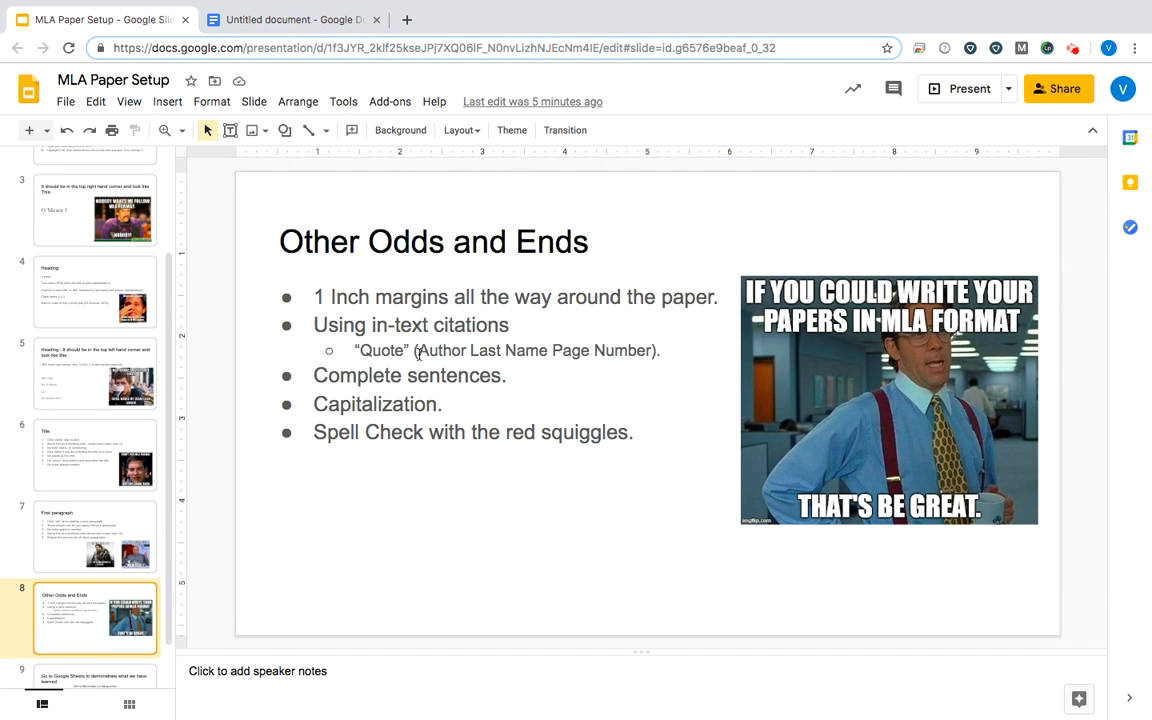
pyautogui.moveTo(415, 351); pyautogui.dragTo(661, 344)
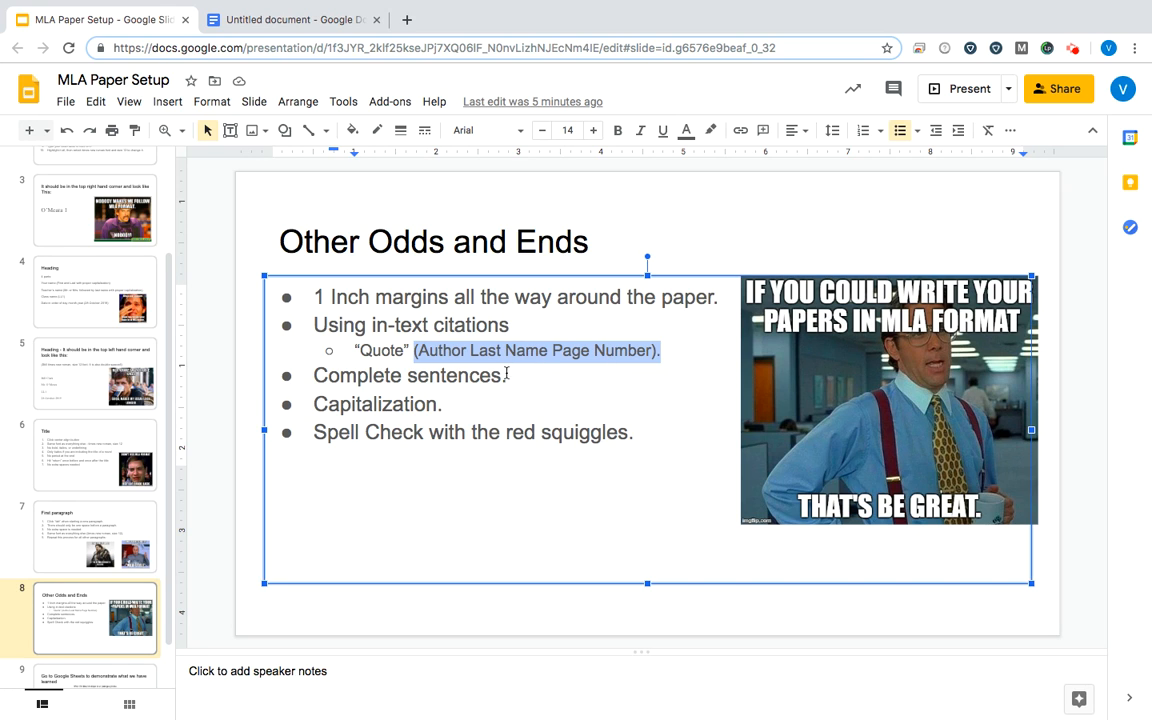
pyautogui.click(313, 375)
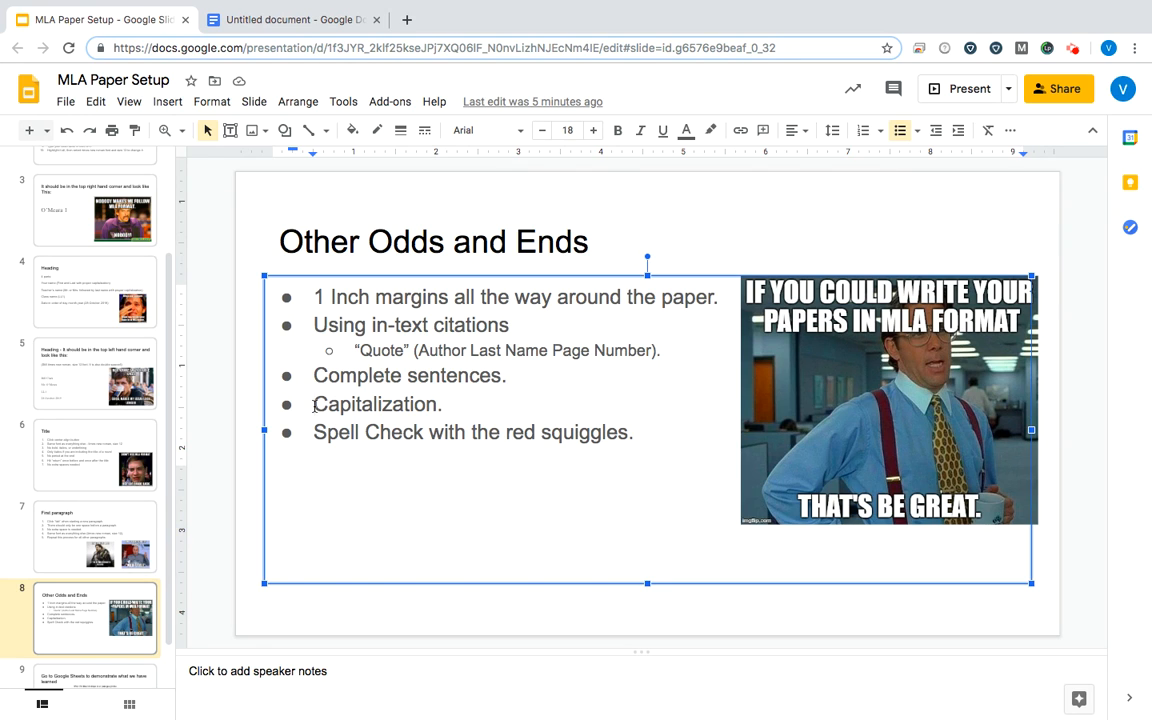
# Step: Switch to the Google Docs paper, enter the nonsense word "djskfjkld" on the indented line and inspect its autocorrection mark
pyautogui.click(296, 22)
pyautogui.press('Tab')
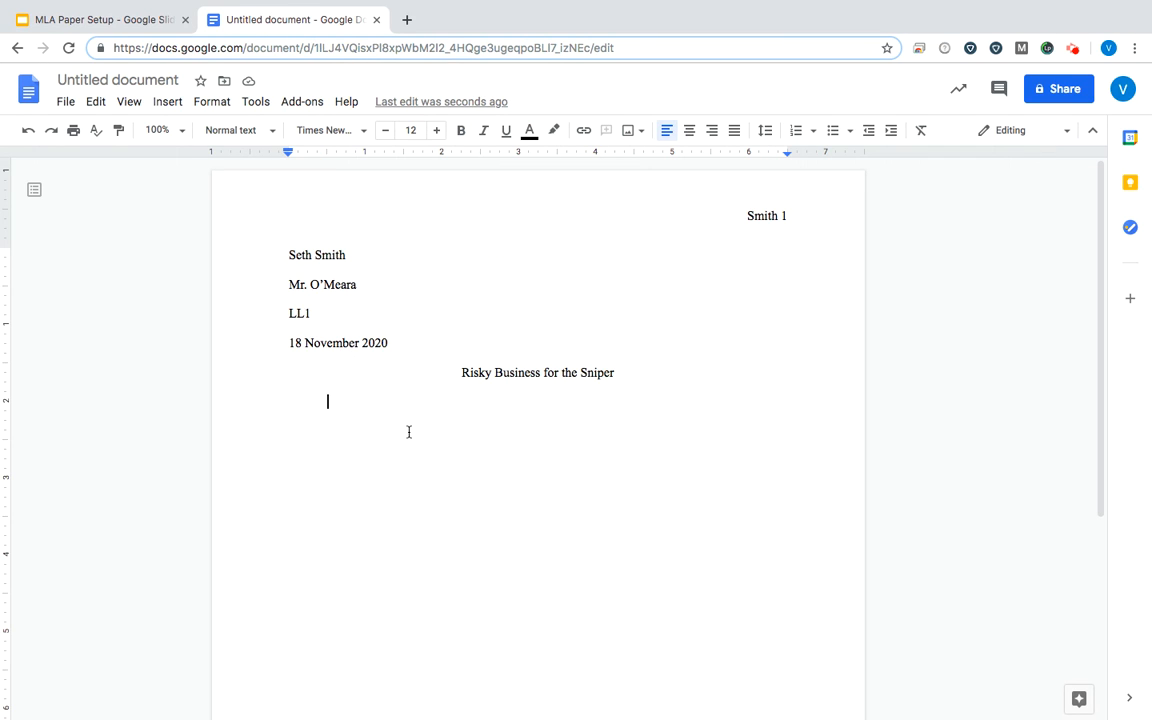
pyautogui.write('djskfjkld')
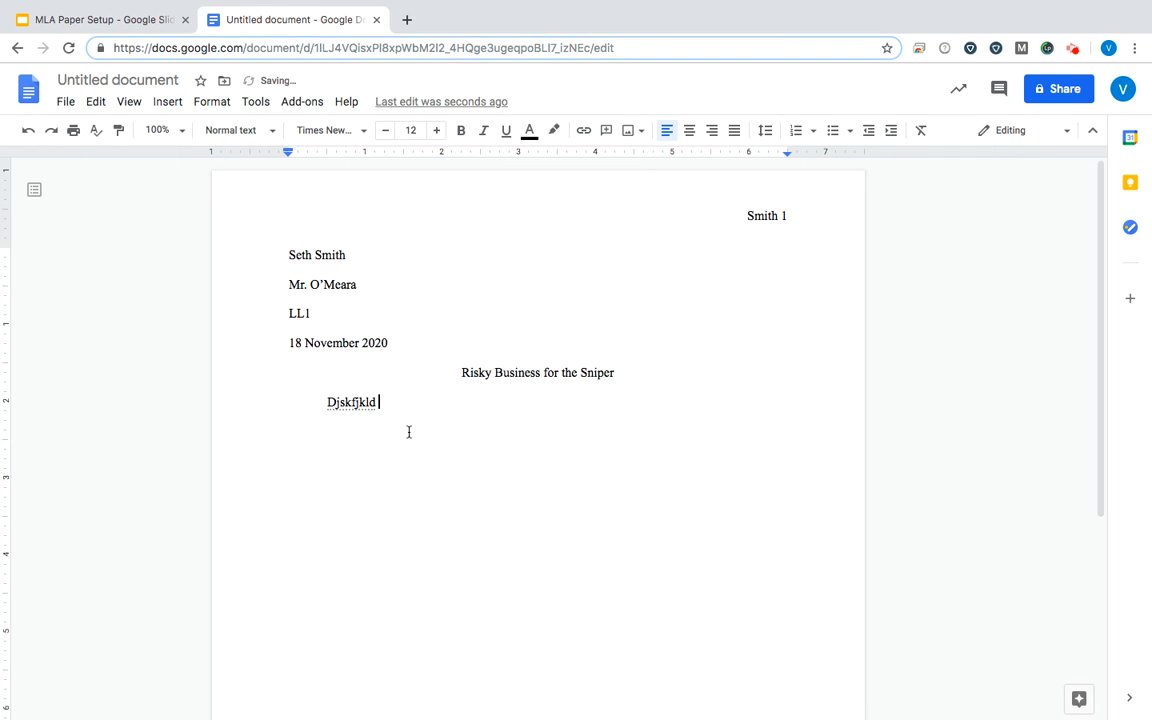
pyautogui.click(356, 402)
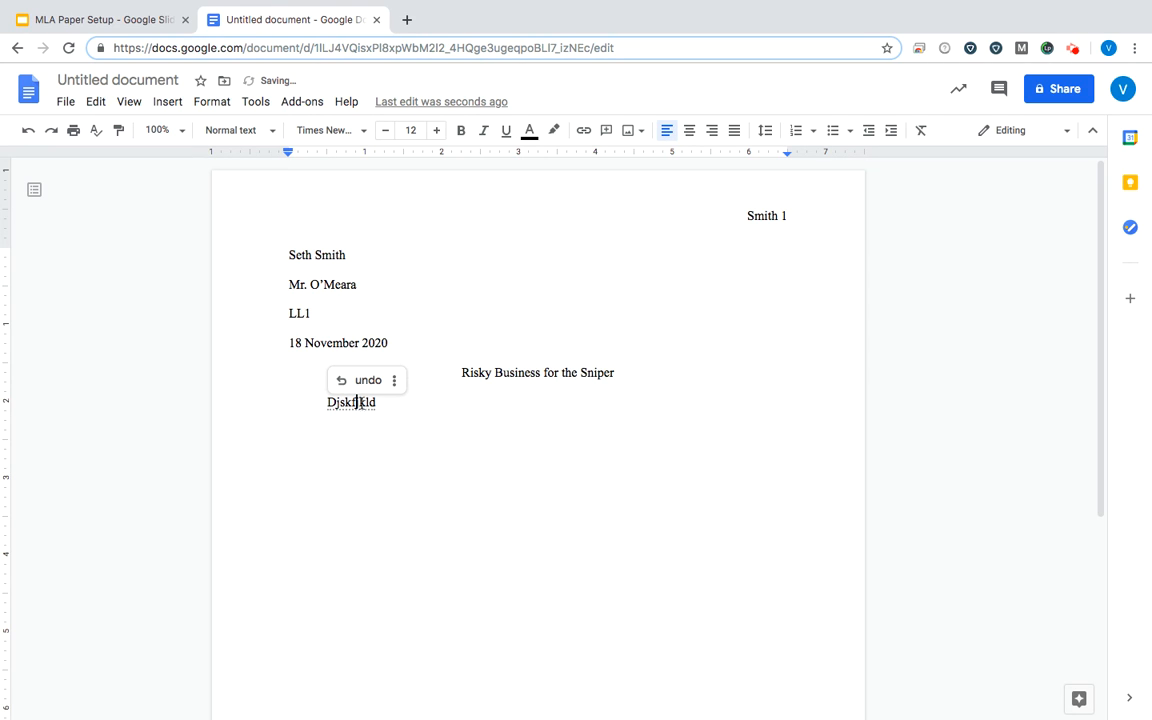
pyautogui.click(425, 407)
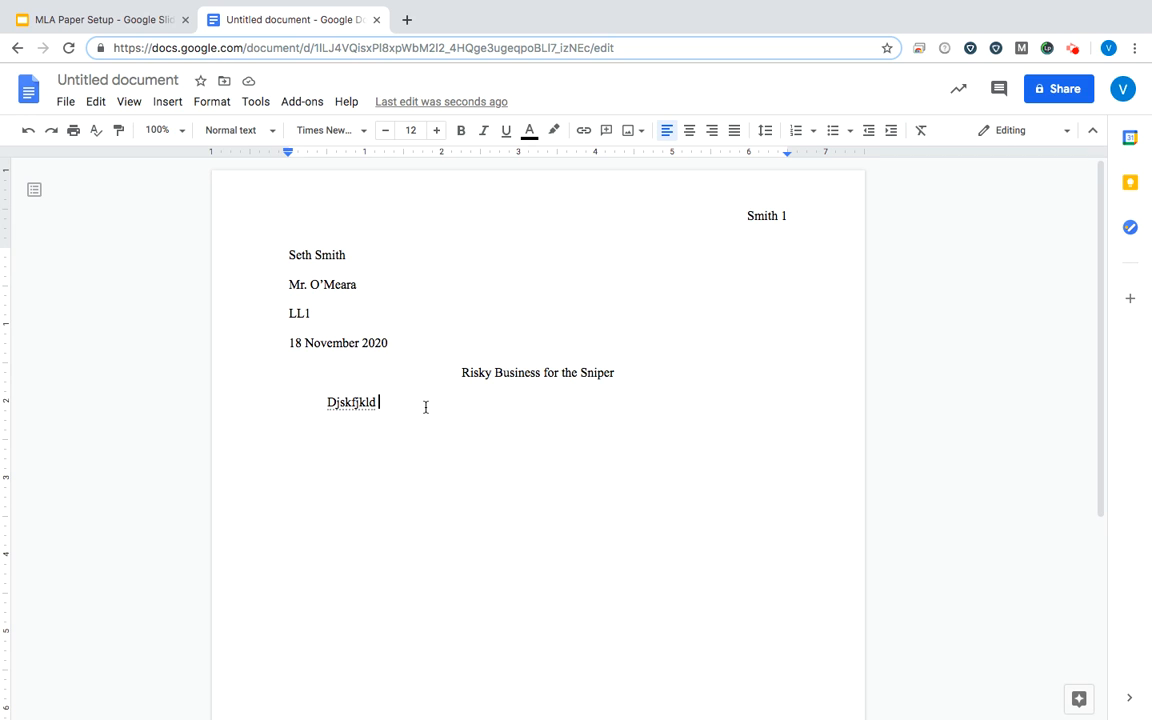
# Step: Add the test words "jus caz" and erase all test text from the indented line
pyautogui.write('jus caz')
pyautogui.press('BackSpace')
pyautogui.write('.')
pyautogui.press('BackSpace')
pyautogui.press('BackSpace')
pyautogui.press('BackSpace')
pyautogui.press('BackSpace')
pyautogui.press('BackSpace')
pyautogui.press('BackSpace')
pyautogui.press('BackSpace')
pyautogui.press('BackSpace')
pyautogui.press('BackSpace')
pyautogui.press('BackSpace')
pyautogui.press('BackSpace')
pyautogui.press('BackSpace')
pyautogui.press('BackSpace')
pyautogui.press('BackSpace')
pyautogui.press('BackSpace')
pyautogui.press('BackSpace')
pyautogui.press('BackSpace')
pyautogui.press('BackSpace')
# Step: Enter the test text "The cat moveded home. Kdjfkdjslkj" and view the autocorrection options for its last word
pyautogui.write('T')
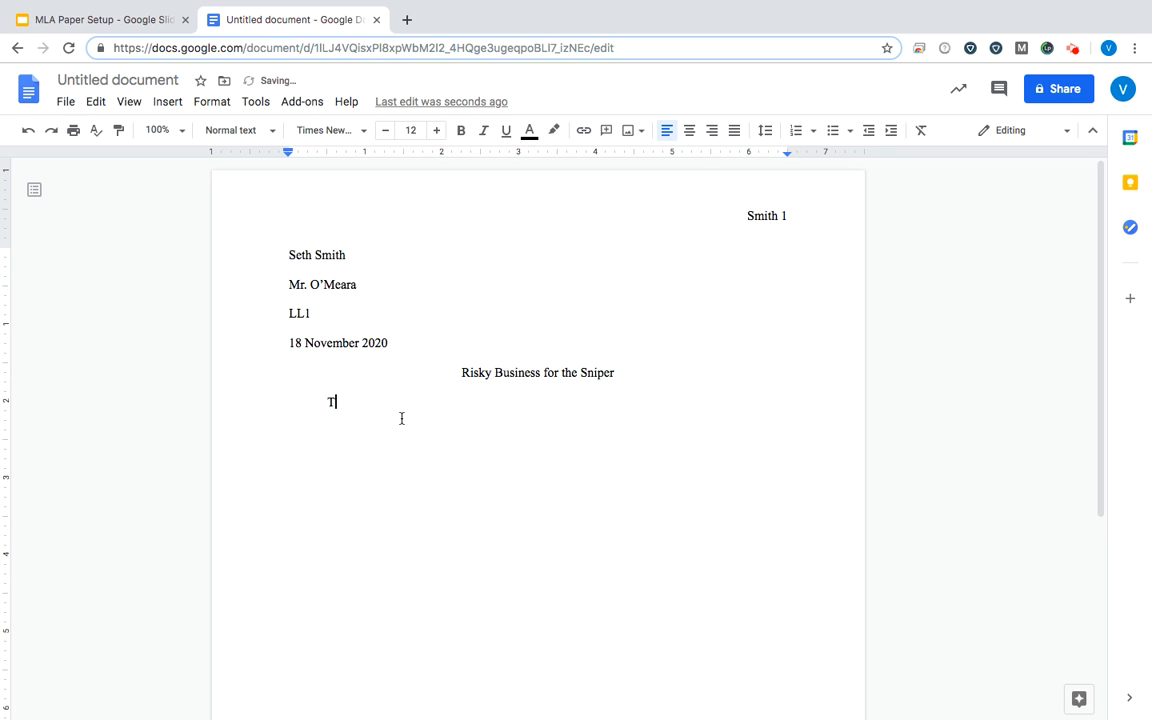
pyautogui.write('he cat moveded home.')
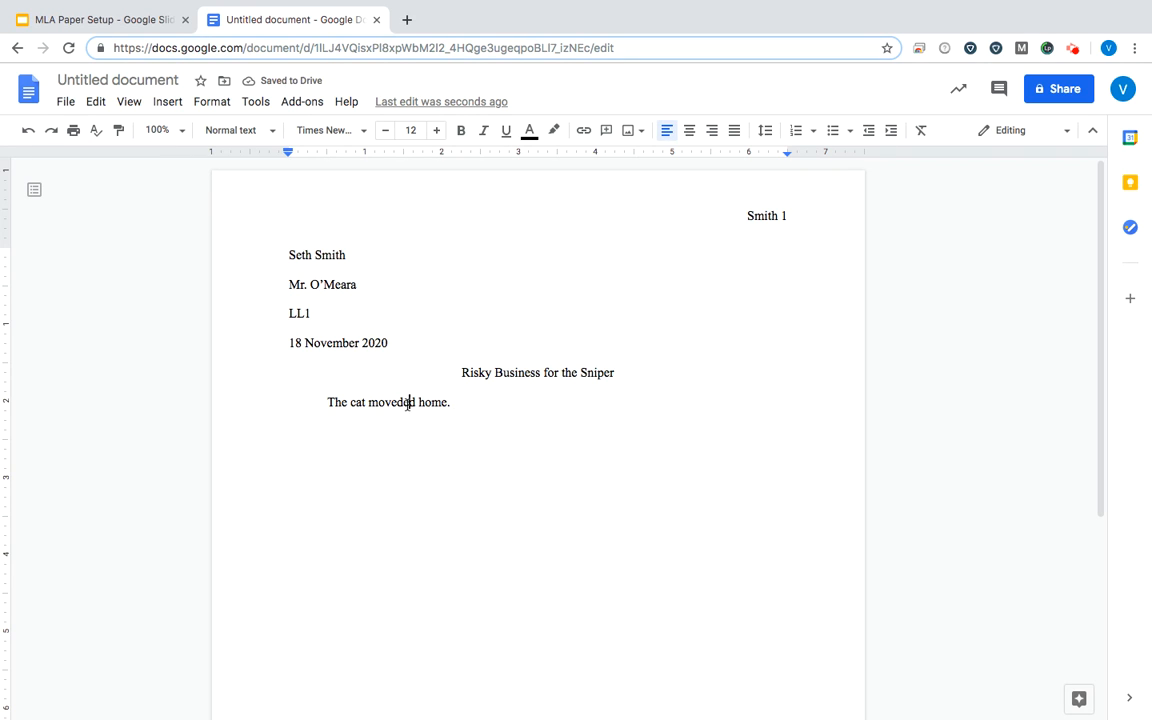
pyautogui.write(' Kdjfkdjslkj')
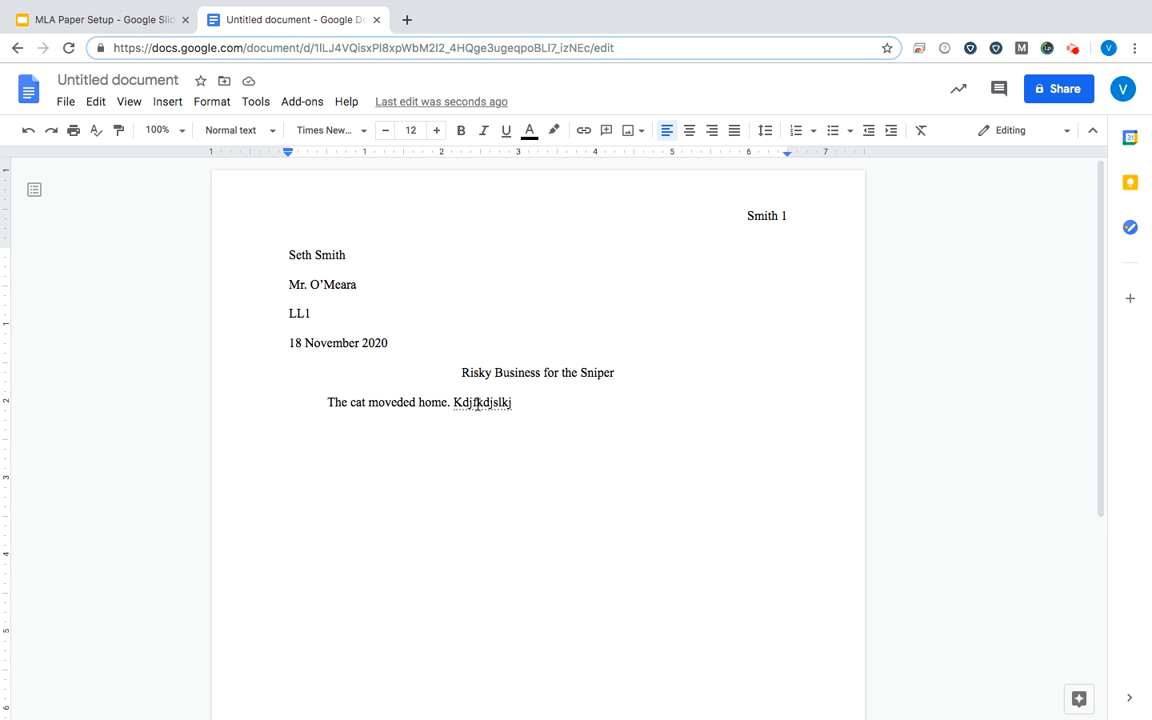
pyautogui.moveTo(477, 402)
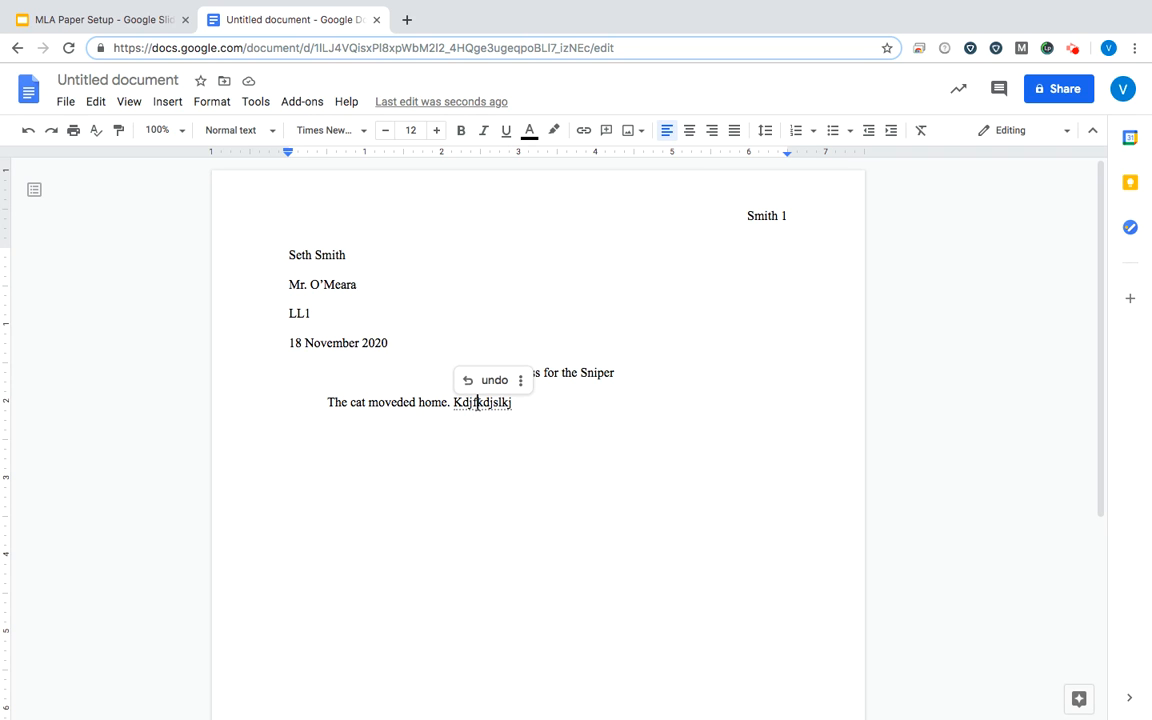
pyautogui.click(520, 380)
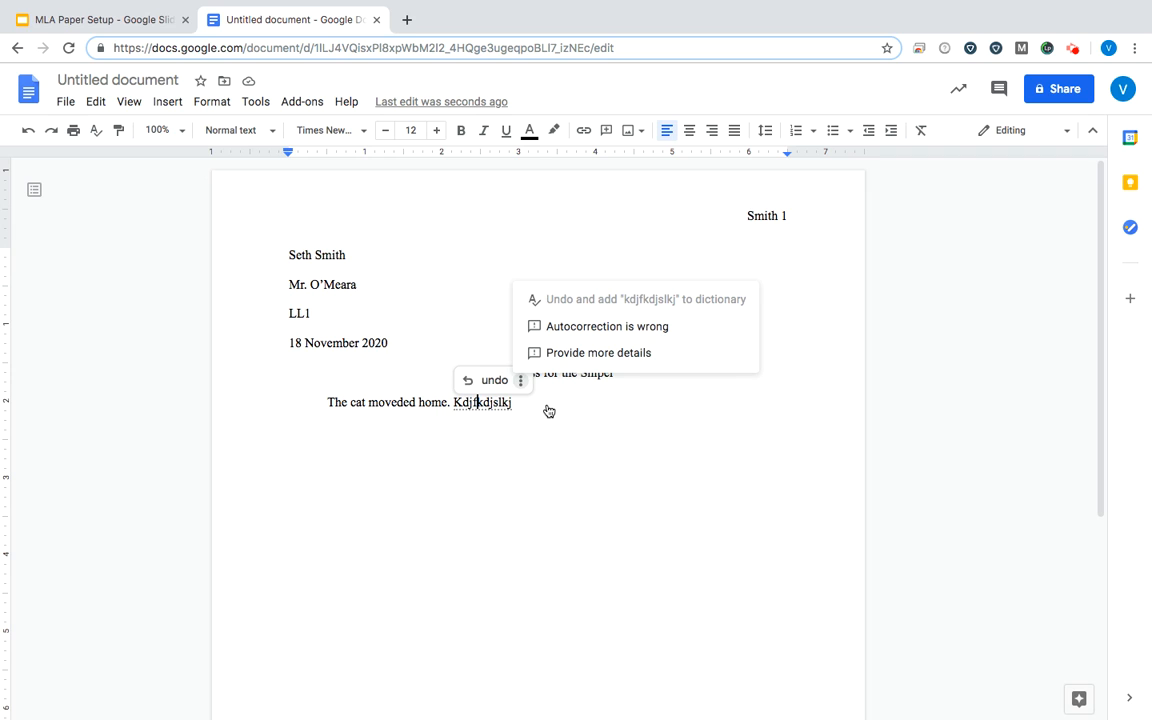
# Step: Close the autocorrection options and delete the whole test sentence, leaving the line's indent in place
pyautogui.click(603, 410)
pyautogui.press('BackSpace')
pyautogui.press('BackSpace')
pyautogui.press('BackSpace')
pyautogui.press('BackSpace')
pyautogui.press('BackSpace')
pyautogui.press('BackSpace')
pyautogui.press('BackSpace')
pyautogui.press('BackSpace')
pyautogui.press('BackSpace')
pyautogui.press('BackSpace')
pyautogui.press('BackSpace')
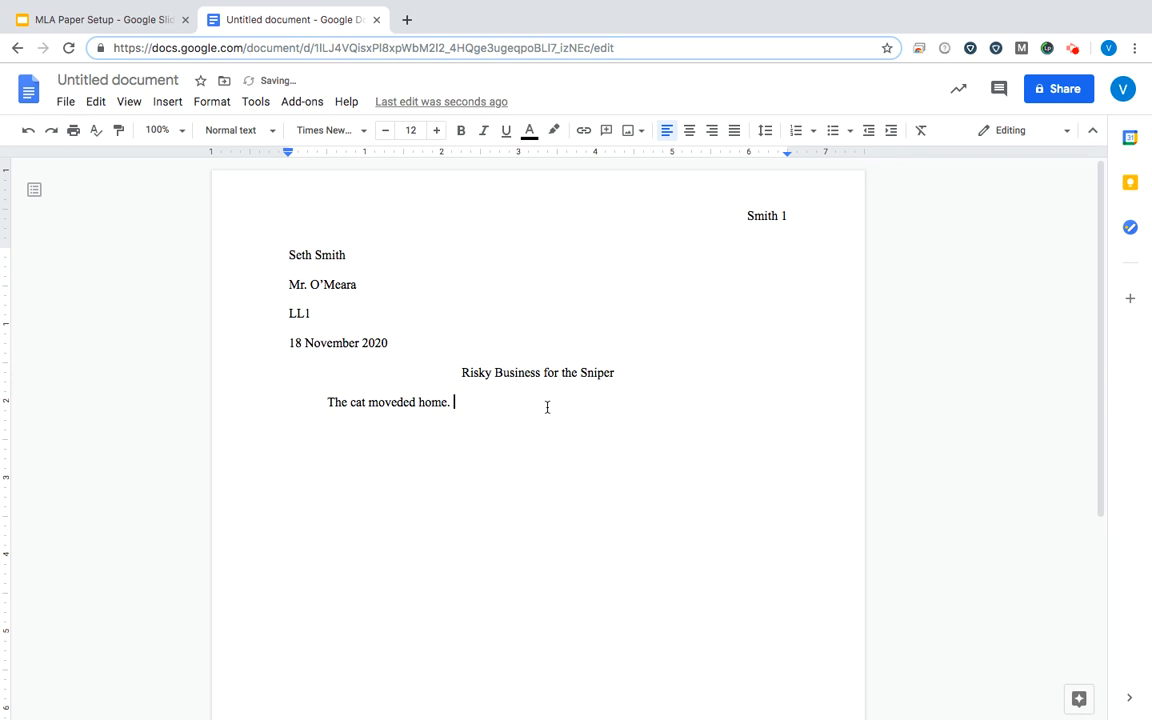
pyautogui.press('BackSpace')
pyautogui.press('BackSpace')
pyautogui.press('BackSpace')
pyautogui.press('BackSpace')
pyautogui.press('BackSpace')
pyautogui.press('BackSpace')
pyautogui.press('BackSpace')
pyautogui.press('BackSpace')
pyautogui.press('BackSpace')
pyautogui.press('BackSpace')
pyautogui.press('BackSpace')
pyautogui.press('BackSpace')
pyautogui.press('BackSpace')
pyautogui.press('BackSpace')
pyautogui.press('BackSpace')
pyautogui.press('BackSpace')
pyautogui.press('BackSpace')
pyautogui.press('BackSpace')
pyautogui.press('BackSpace')
pyautogui.press('BackSpace')
pyautogui.press('BackSpace')
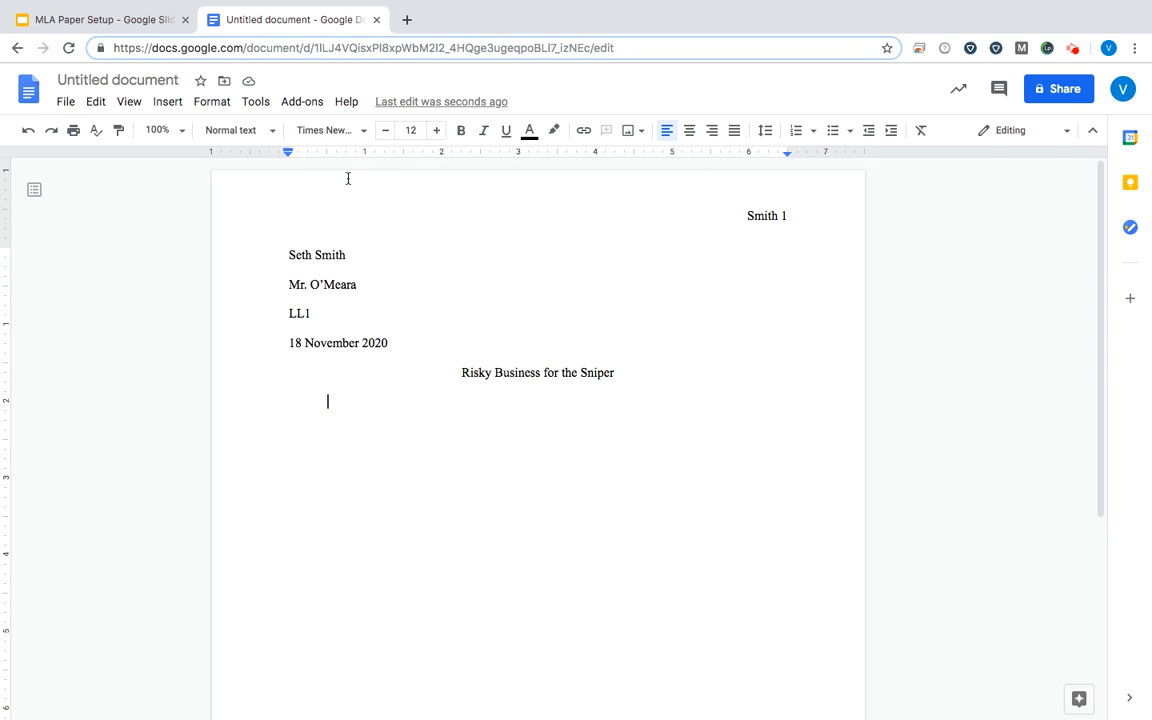
# Step: Fill the first paragraph with random placeholder letters running onto a second line and indent its first line
pyautogui.write('dflkjdslkfj')
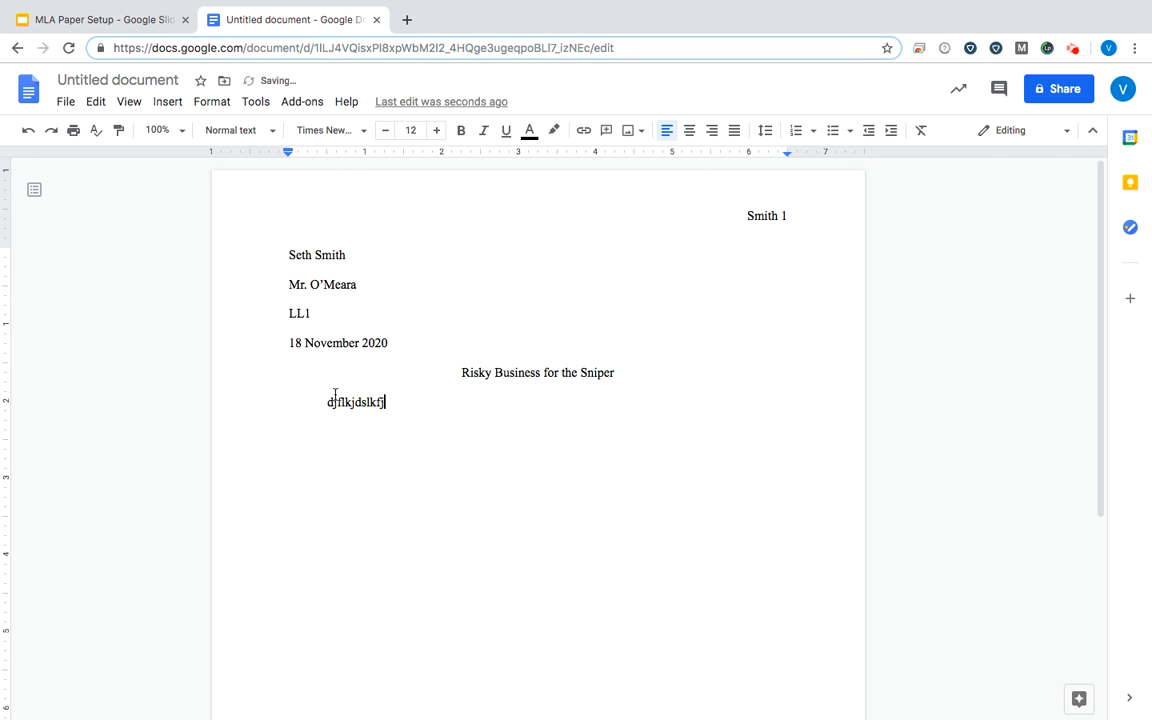
pyautogui.write('dslkfjsadlkjfslkjfdslkjflkdsjflkdsjflkdsjfkldsjflkdjflkdsjflkds')
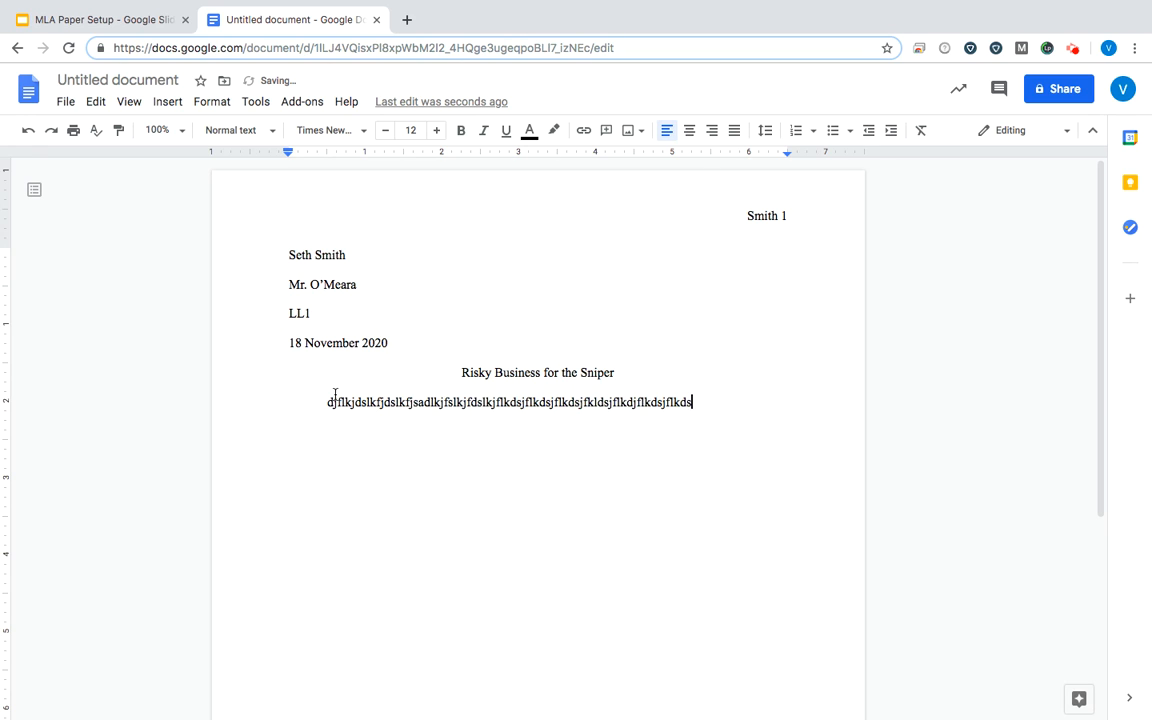
pyautogui.write('jdsfkljdklfnsdknafksdhfiuhdfndslfbdsilbf')
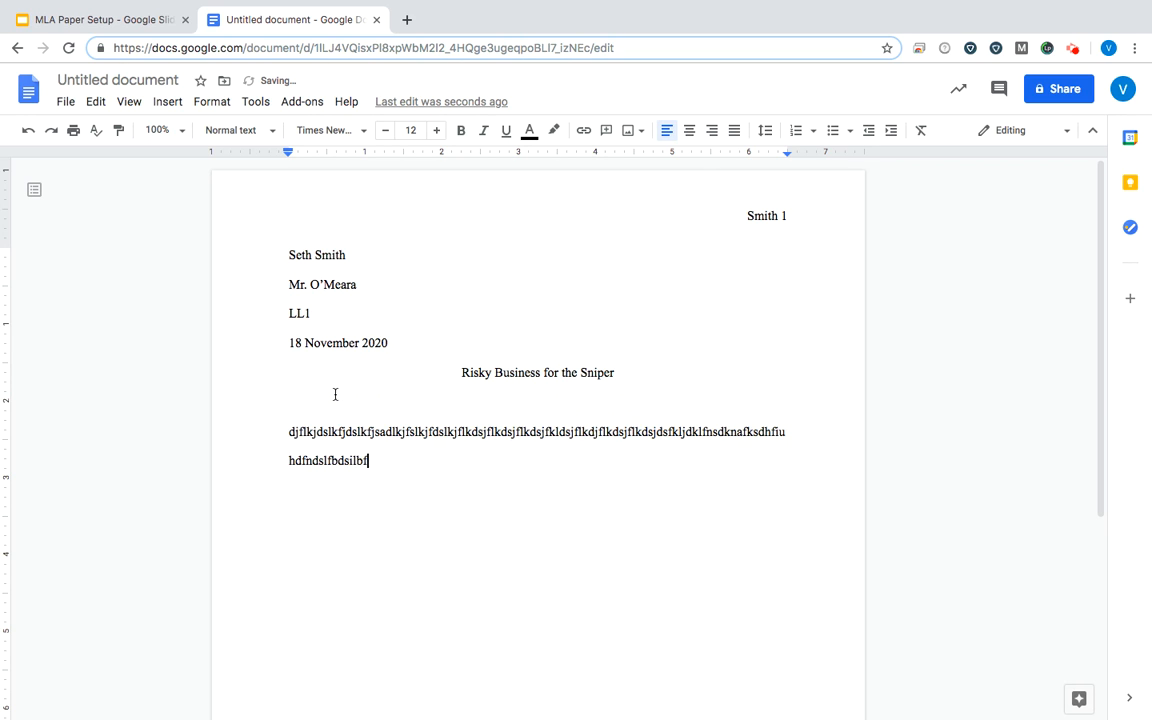
pyautogui.write('idsfdshaf;dsfklkjds;lkfjal;kjf')
pyautogui.click(270, 430)
pyautogui.press('BackSpace')
pyautogui.press('Tab')
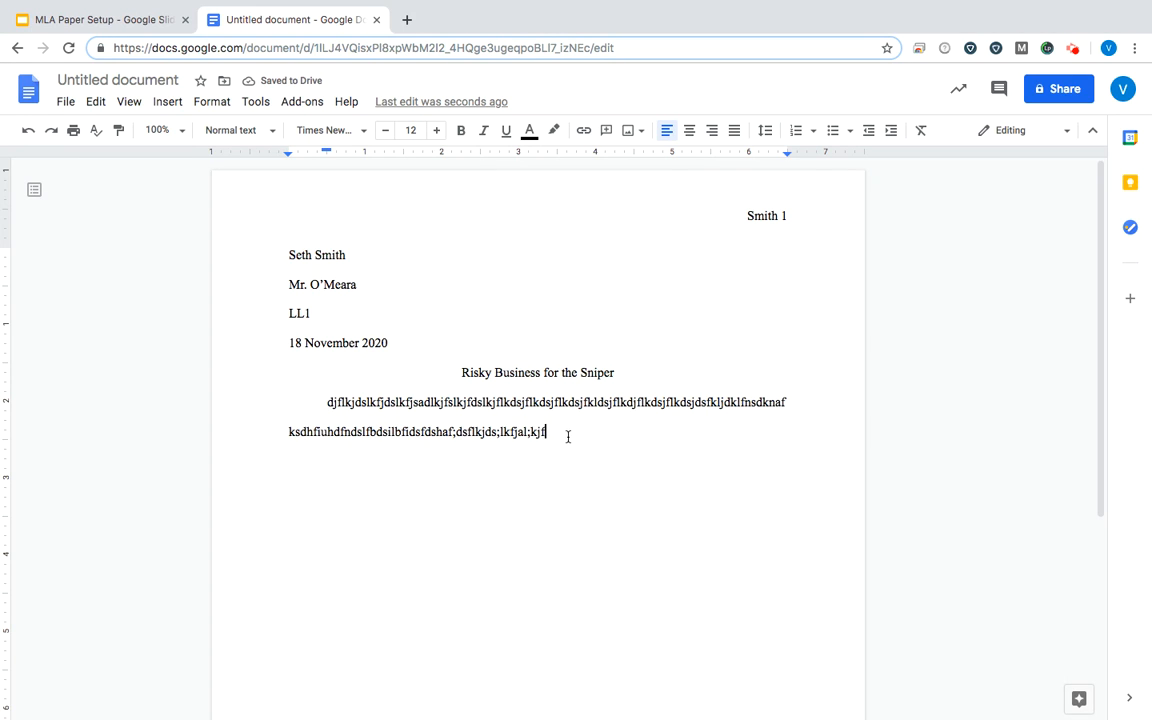
# Step: Apply the Times New Roman font to the whole document body, from the heading through the placeholder paragraph
pyautogui.moveTo(571, 432); pyautogui.dragTo(270, 249)
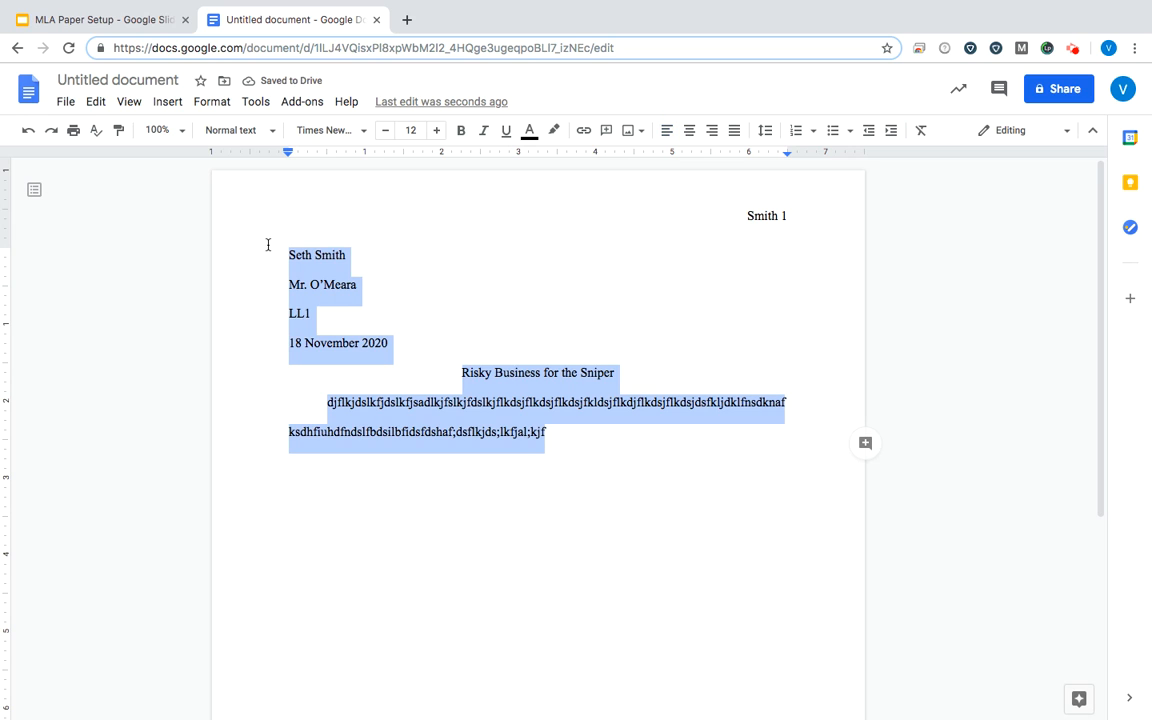
pyautogui.click(338, 134)
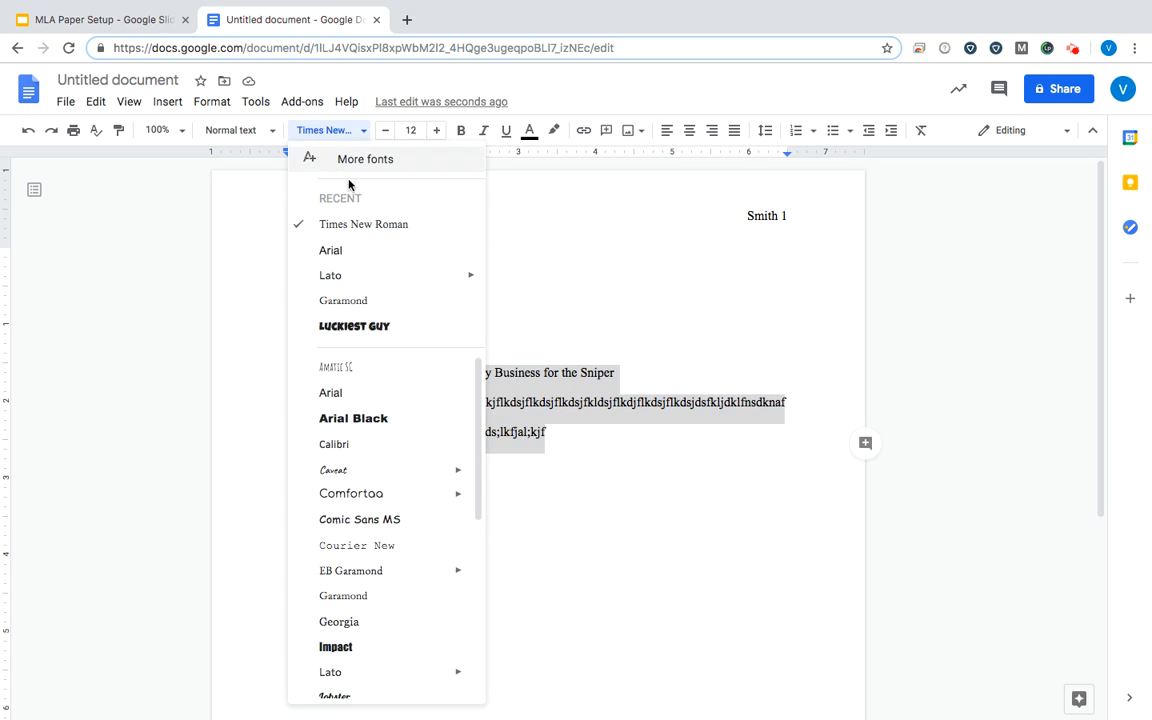
pyautogui.click(361, 229)
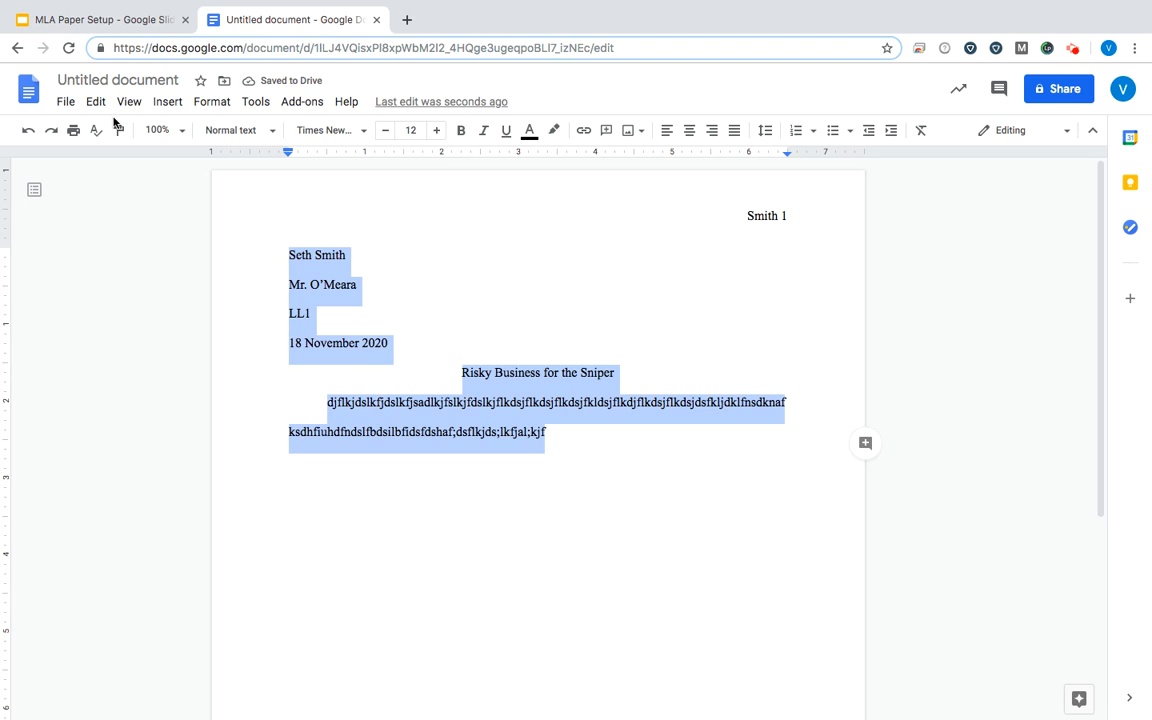
# Step: Review the MLA Paper Setup slides in Google Slides, return to the Google Docs paper and deselect its body text
pyautogui.click(126, 19)
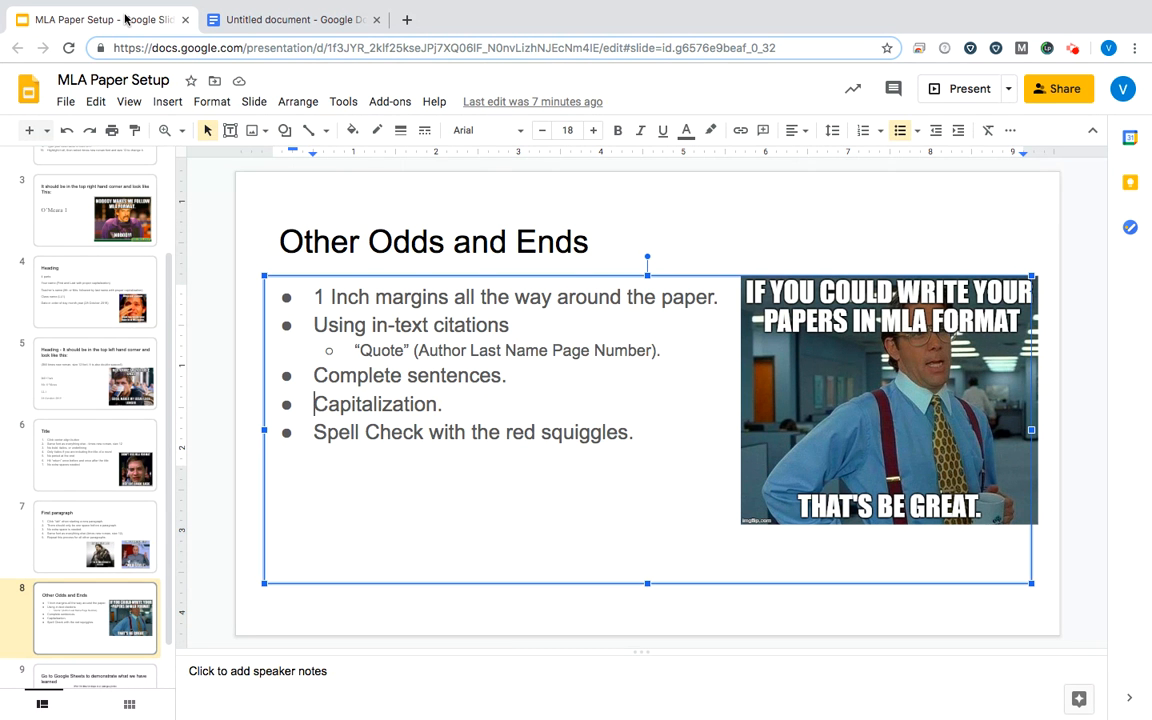
pyautogui.scroll(2, 79, 229)
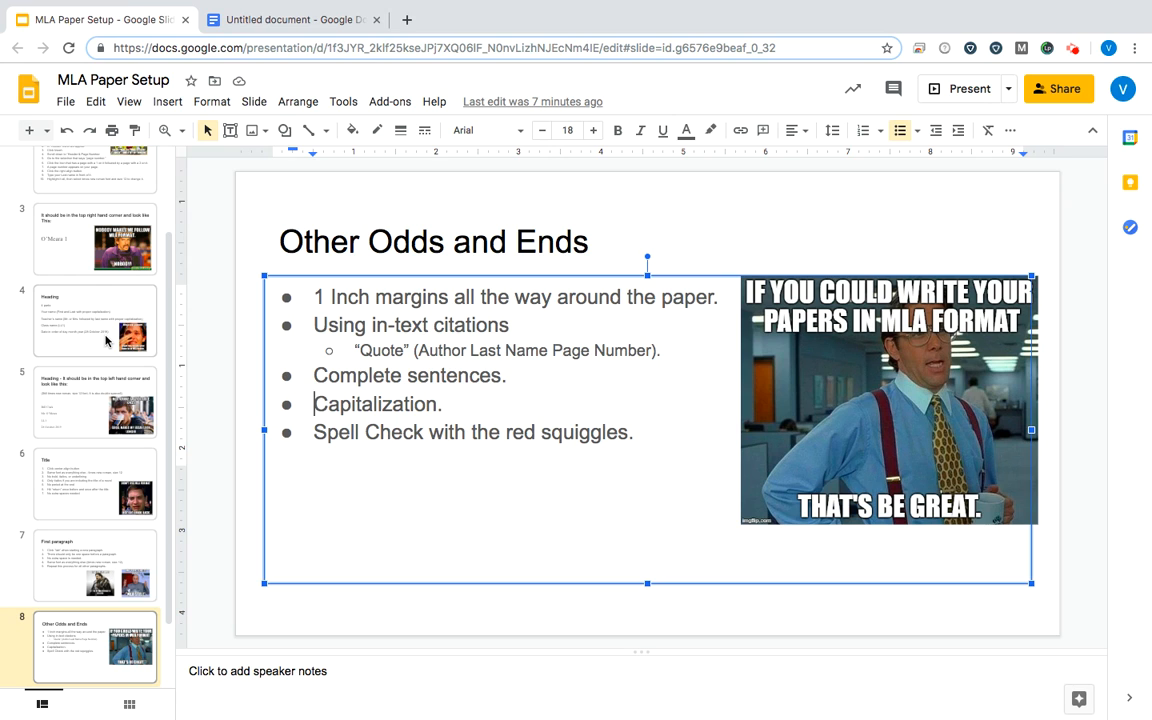
pyautogui.click(285, 18)
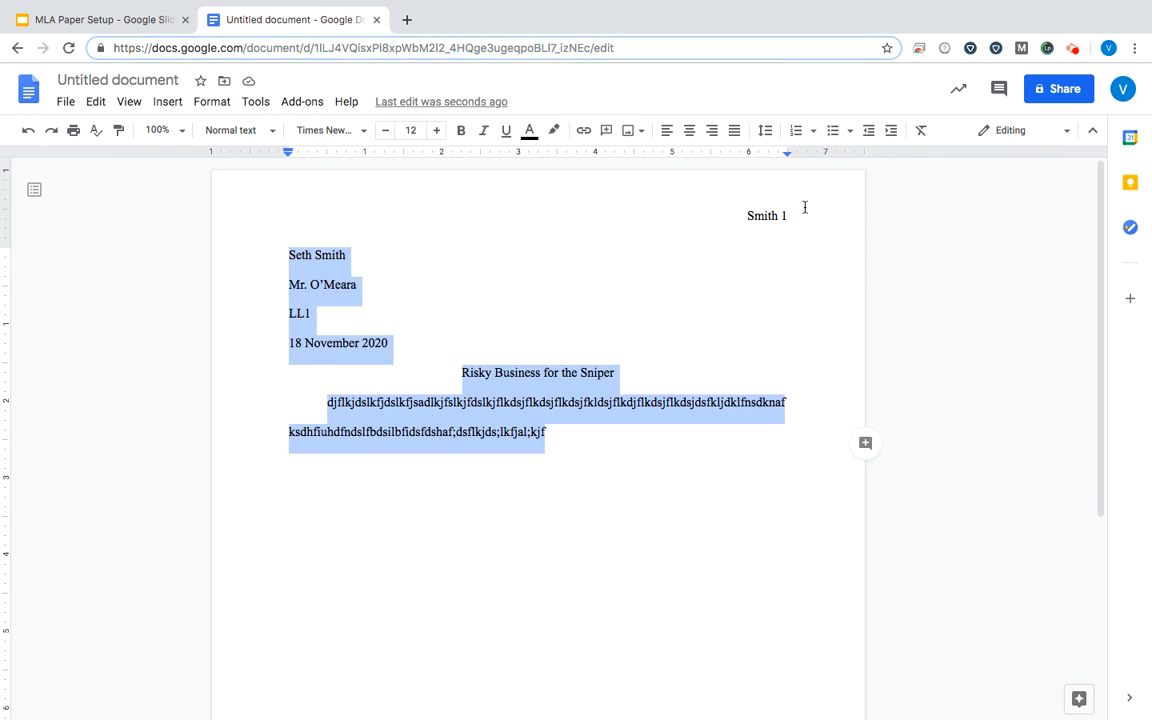
pyautogui.click(442, 342)
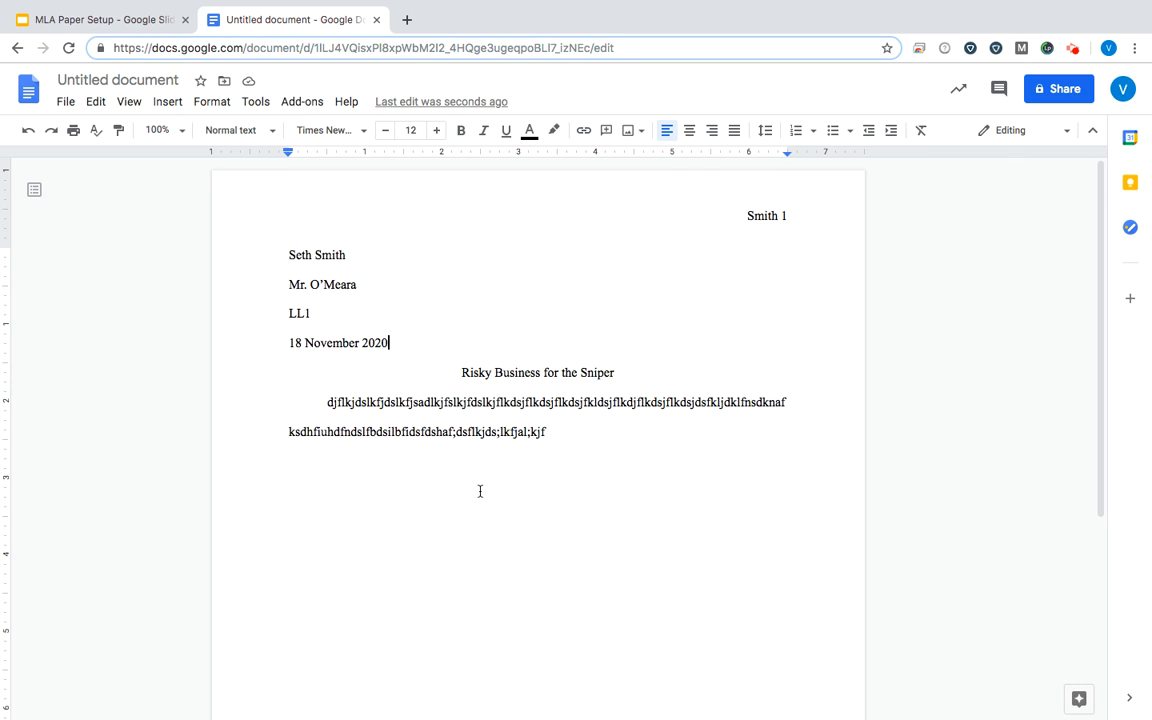
pyautogui.click(1073, 50)
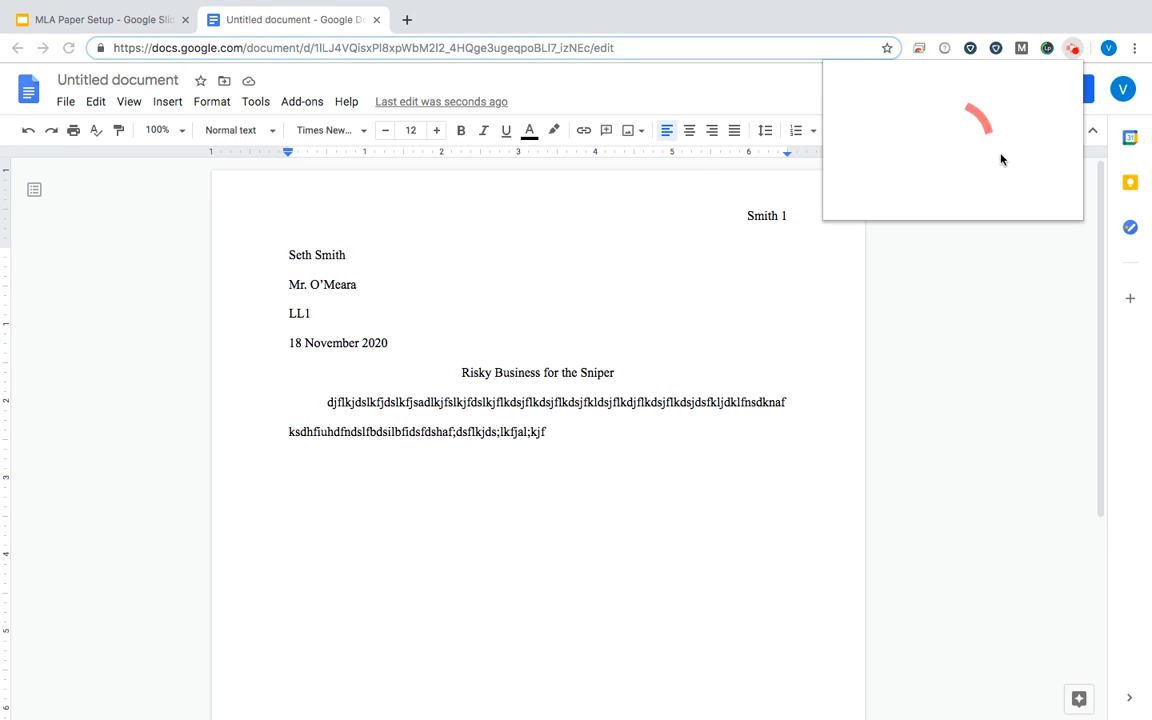